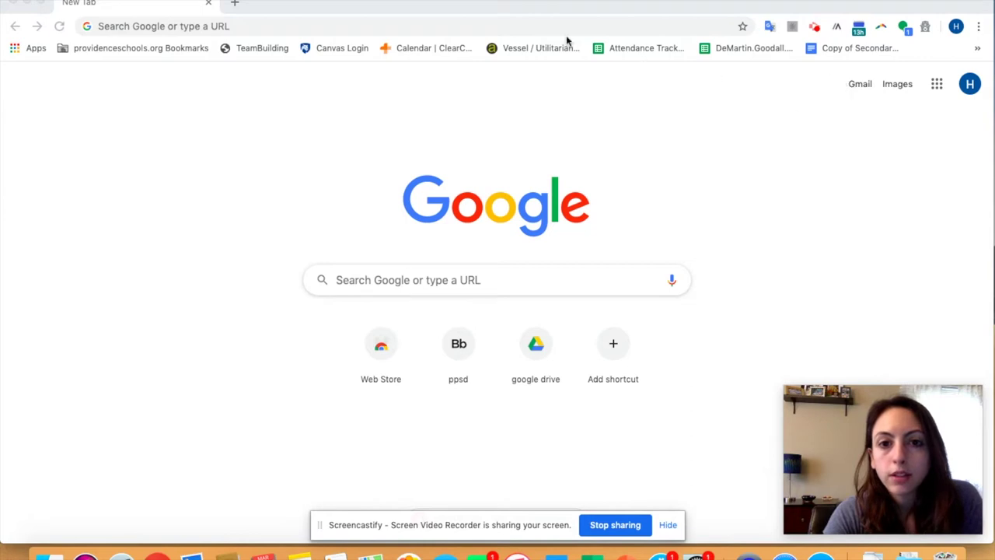
Step: Search Google for 'google classroom', correcting a typo in the query
{"action": "left_click", "coordinate": [428, 280]}
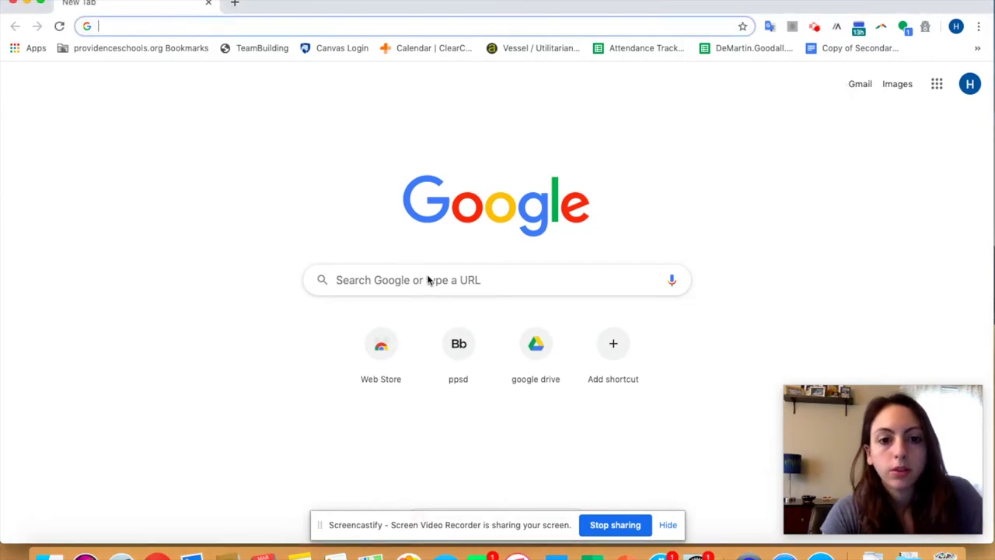
{"action": "type", "text": "google clla"}
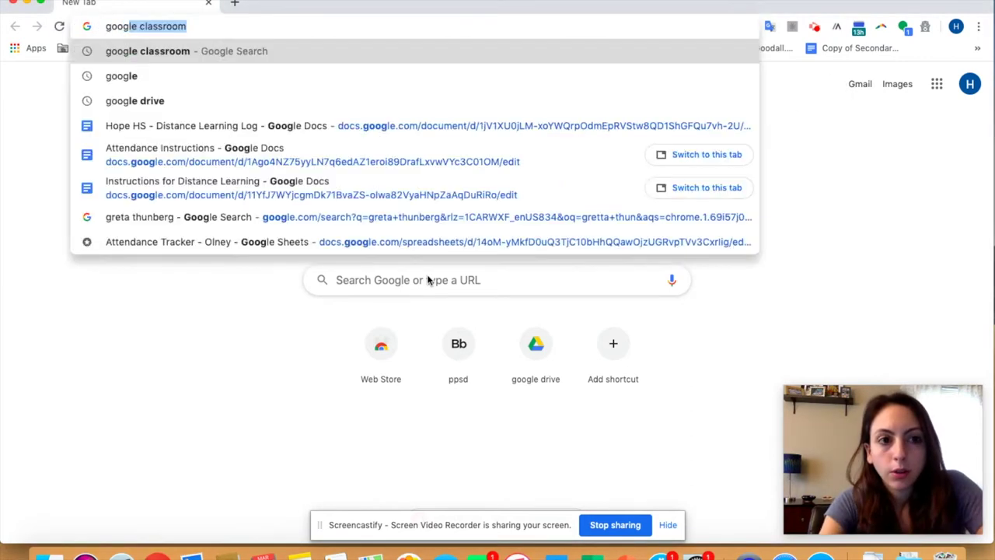
{"action": "key", "text": "BackSpace"}
{"action": "key", "text": "BackSpace"}
{"action": "type", "text": "assroom"}
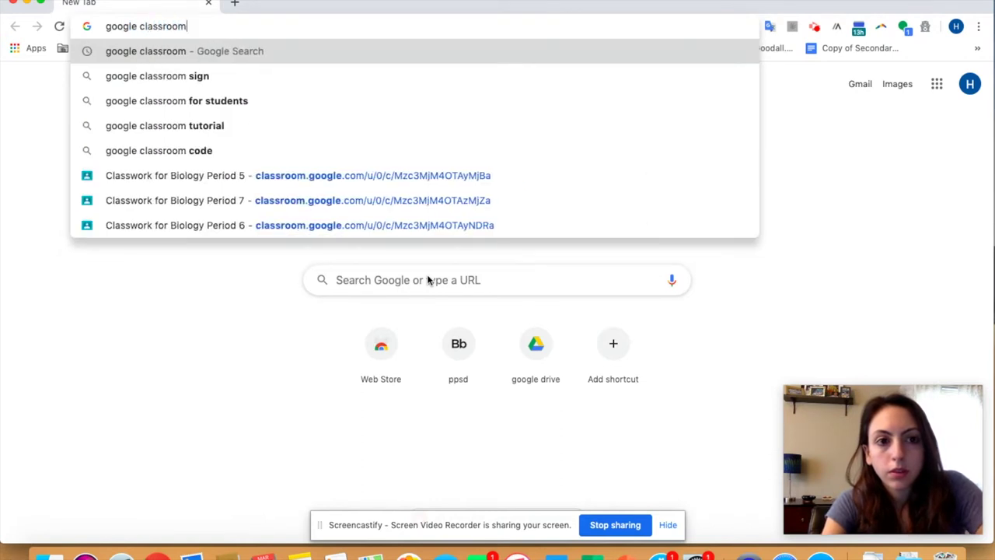
{"action": "key", "text": "Return"}
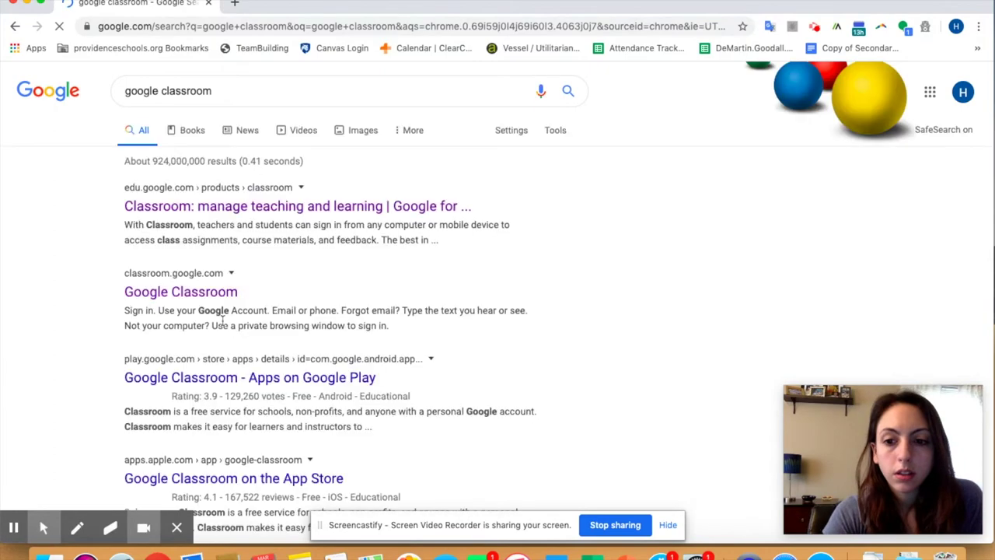
Step: Go from the results to Google Classroom and open the Odysseyware Biology Period 1 class stream
{"action": "left_click", "coordinate": [243, 207]}
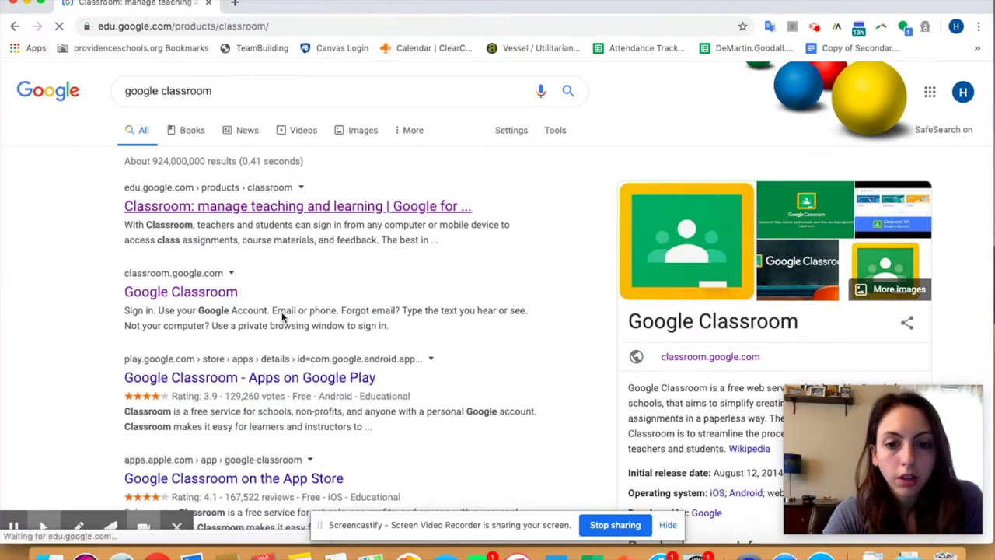
{"action": "left_click", "coordinate": [510, 354]}
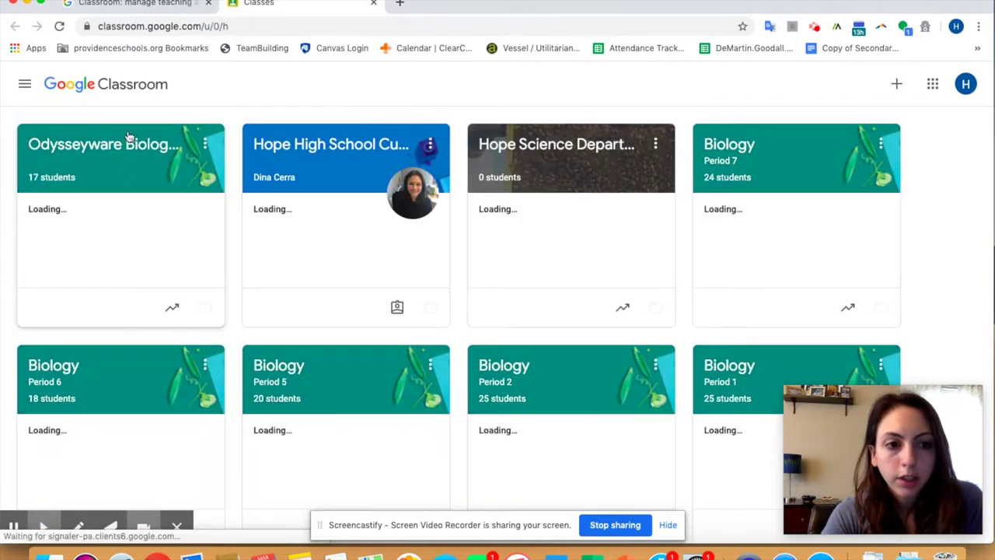
{"action": "left_click", "coordinate": [122, 150]}
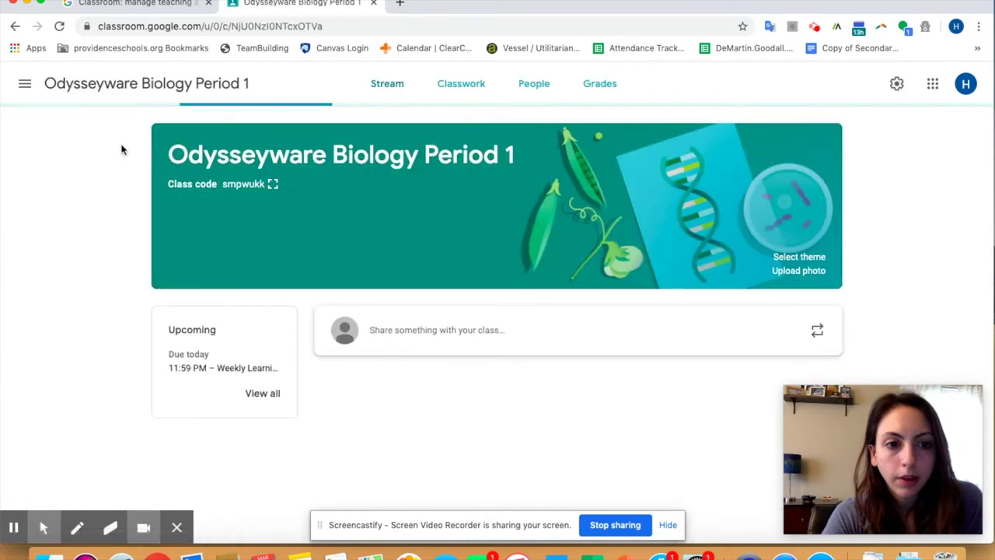
{"action": "scroll", "coordinate": [462, 313], "scroll_direction": "down", "scroll_amount": 3}
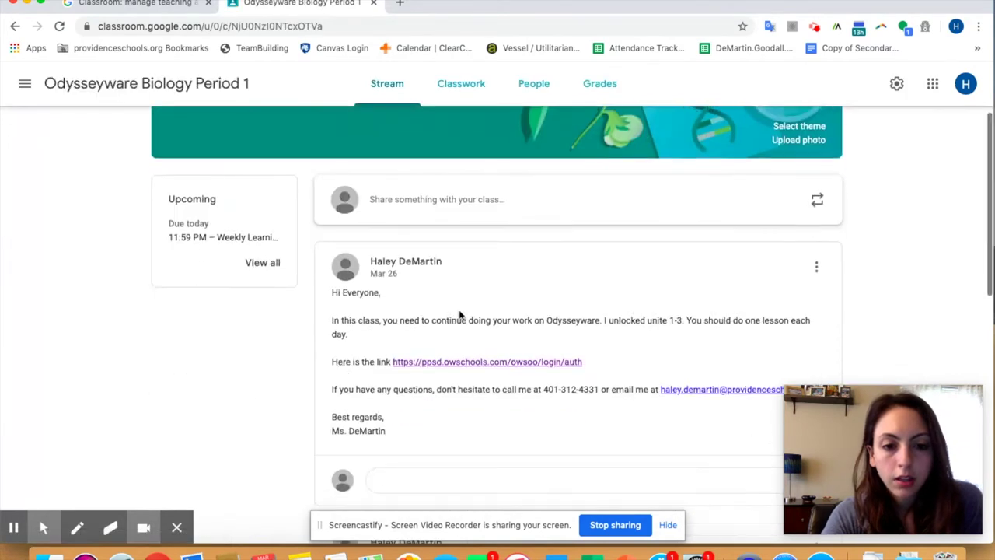
Step: Open the post's Odysseyware login link and sign in with the student ID and password
{"action": "left_click", "coordinate": [484, 363]}
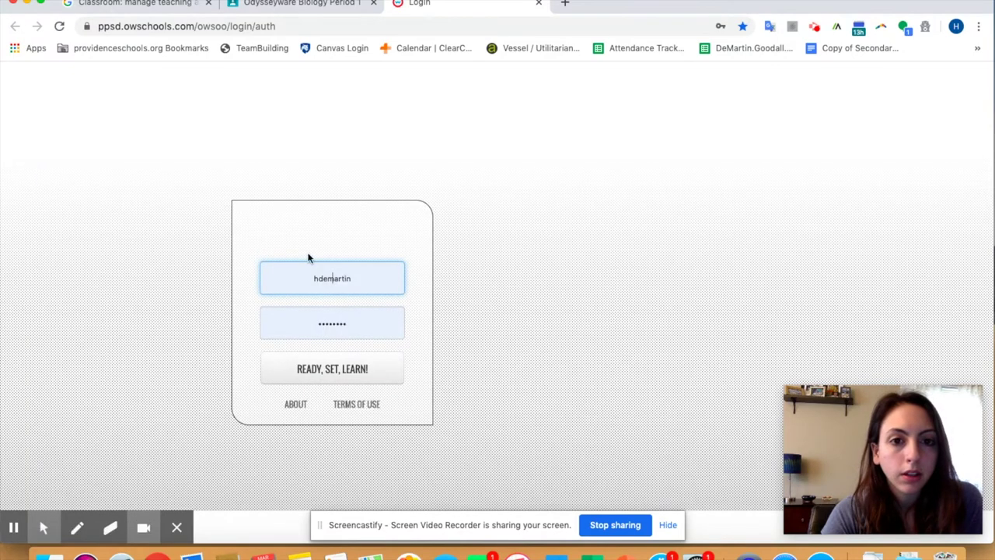
{"action": "left_click", "coordinate": [342, 281]}
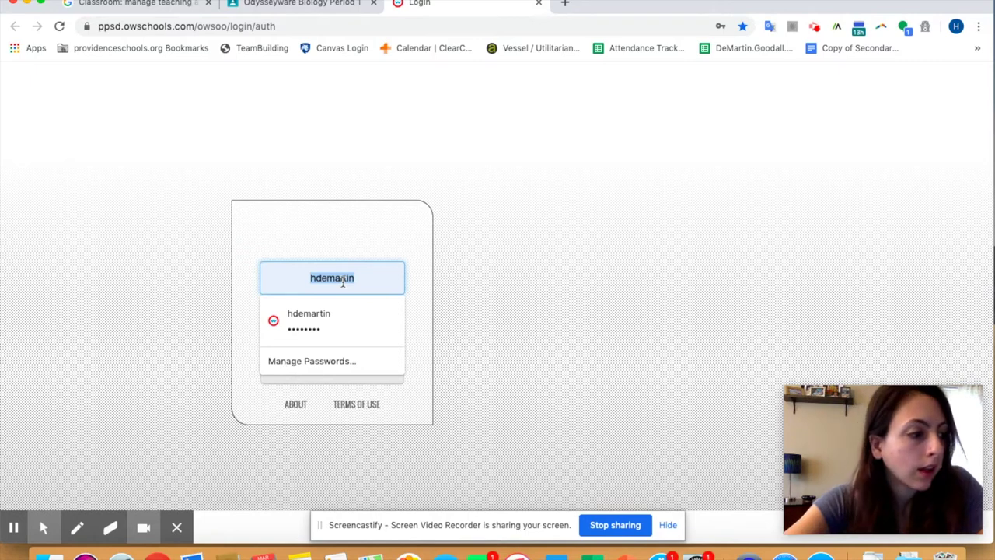
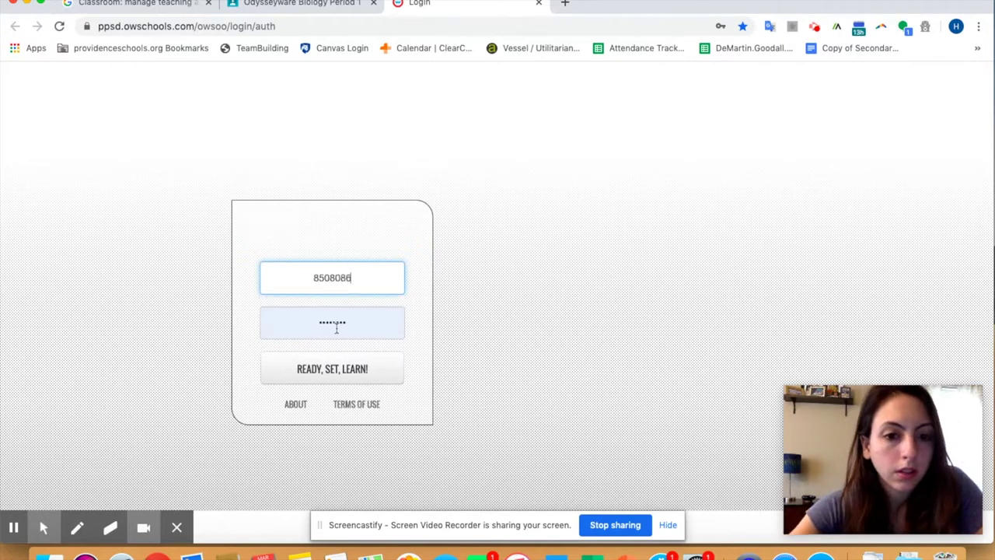
{"action": "left_click", "coordinate": [330, 314]}
{"action": "double_click", "coordinate": [330, 315]}
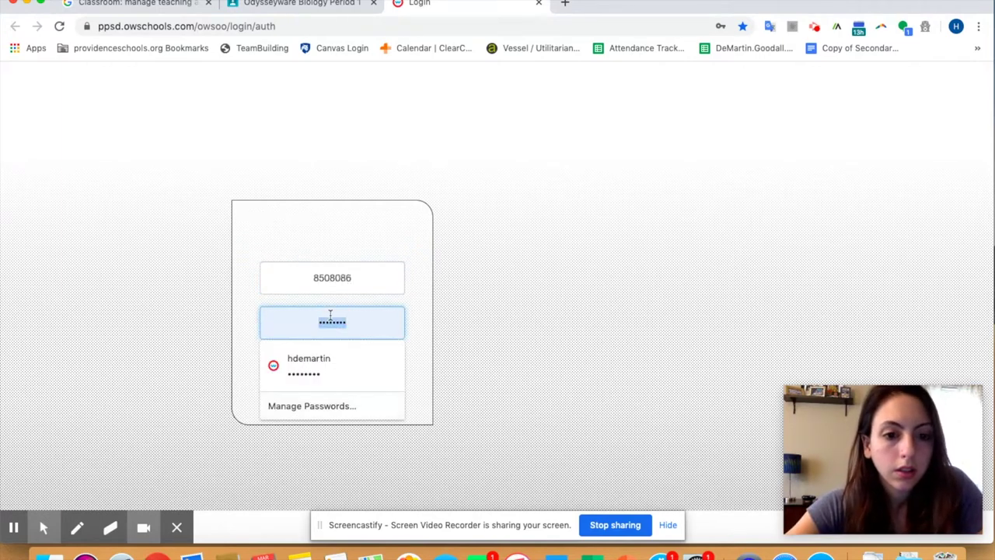
{"action": "key", "text": "BackSpace"}
{"action": "type", "text": "********"}
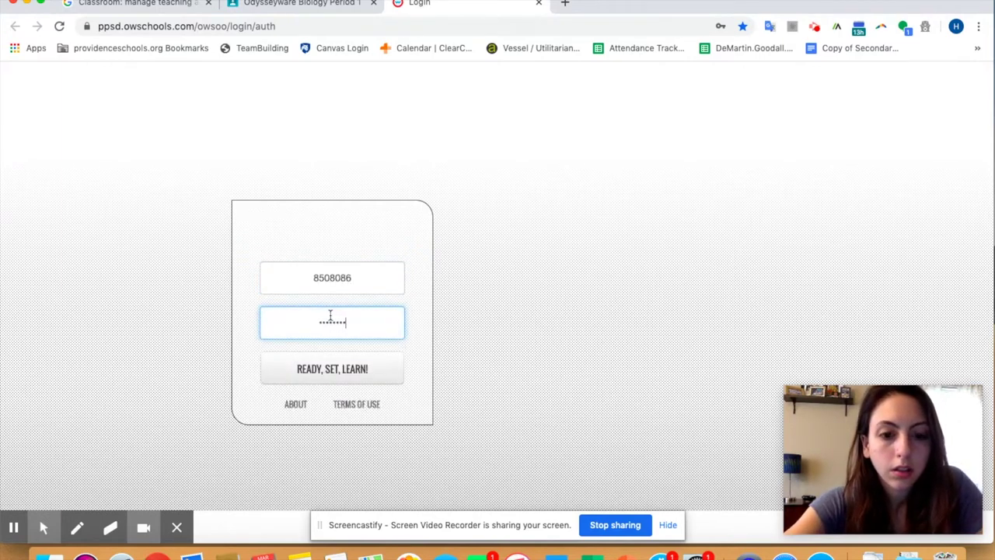
{"action": "left_click", "coordinate": [336, 368]}
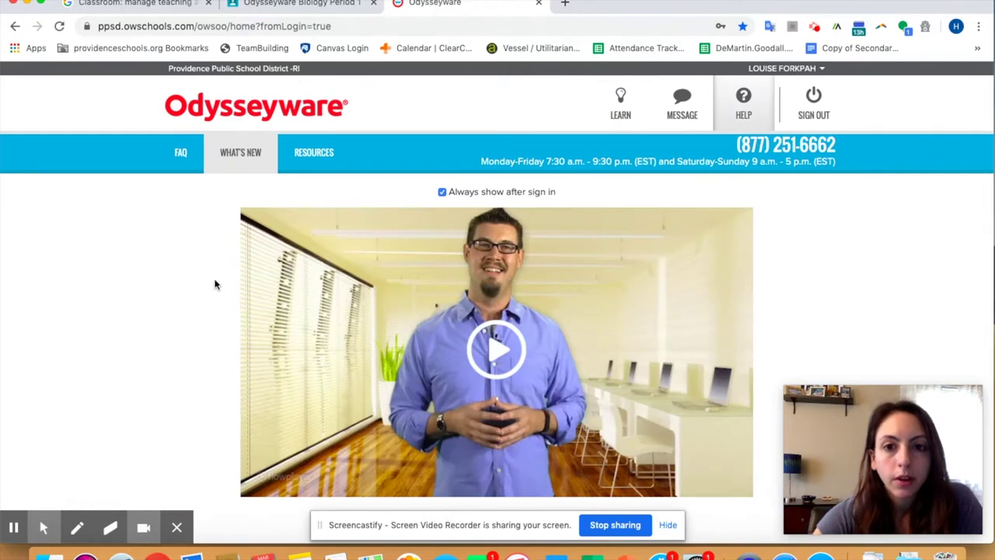
Step: Scroll the Odysseyware home page and view the RESOURCES help page
{"action": "scroll", "coordinate": [172, 247], "scroll_direction": "down", "scroll_amount": 2}
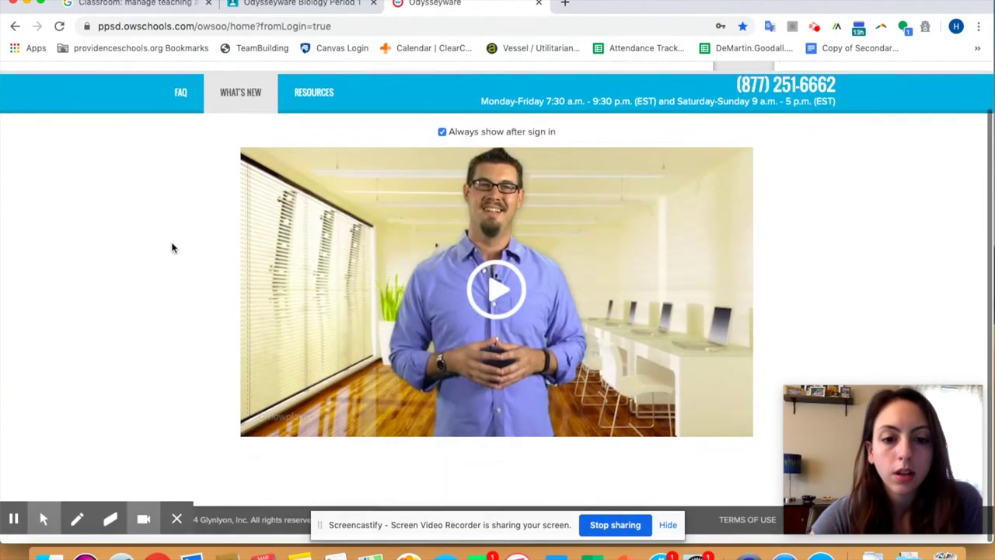
{"action": "scroll", "coordinate": [173, 248], "scroll_direction": "up", "scroll_amount": 2}
{"action": "scroll", "coordinate": [186, 233], "scroll_direction": "down", "scroll_amount": 1}
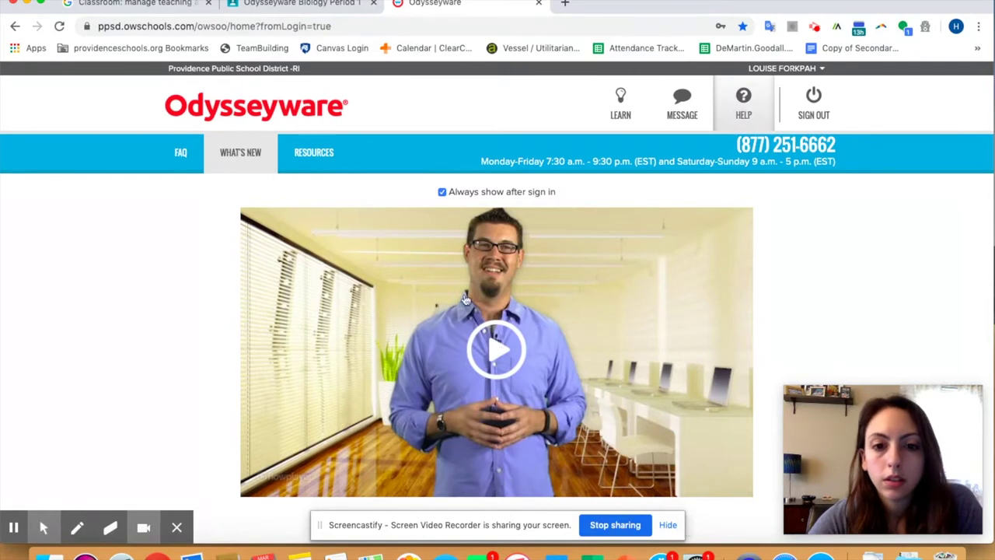
{"action": "left_click", "coordinate": [314, 166]}
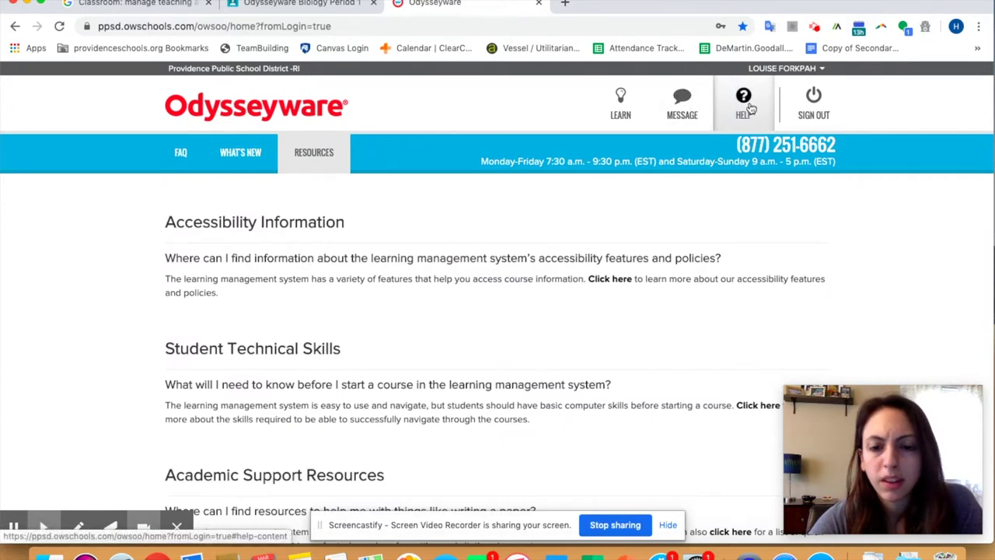
Step: Bring up the PPSD Biology 2019-20 Assignments list and scroll through it back to the top
{"action": "left_click", "coordinate": [626, 105]}
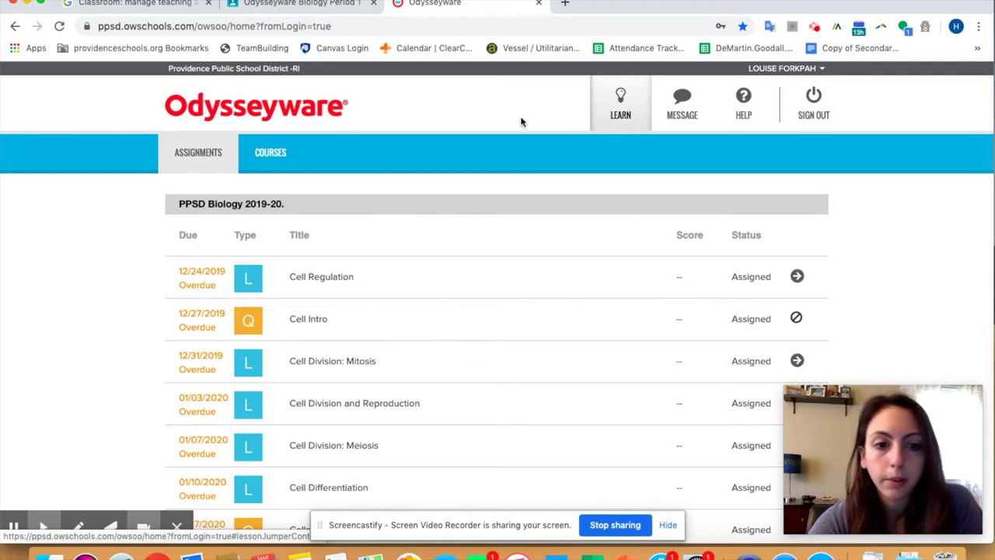
{"action": "scroll", "coordinate": [442, 195], "scroll_direction": "down", "scroll_amount": 1}
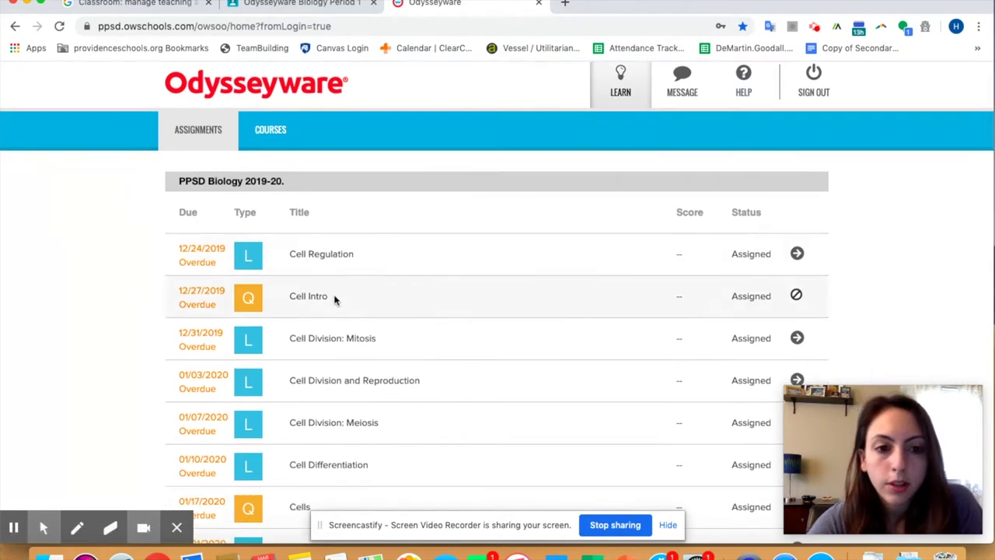
{"action": "scroll", "coordinate": [321, 356], "scroll_direction": "down", "scroll_amount": 15}
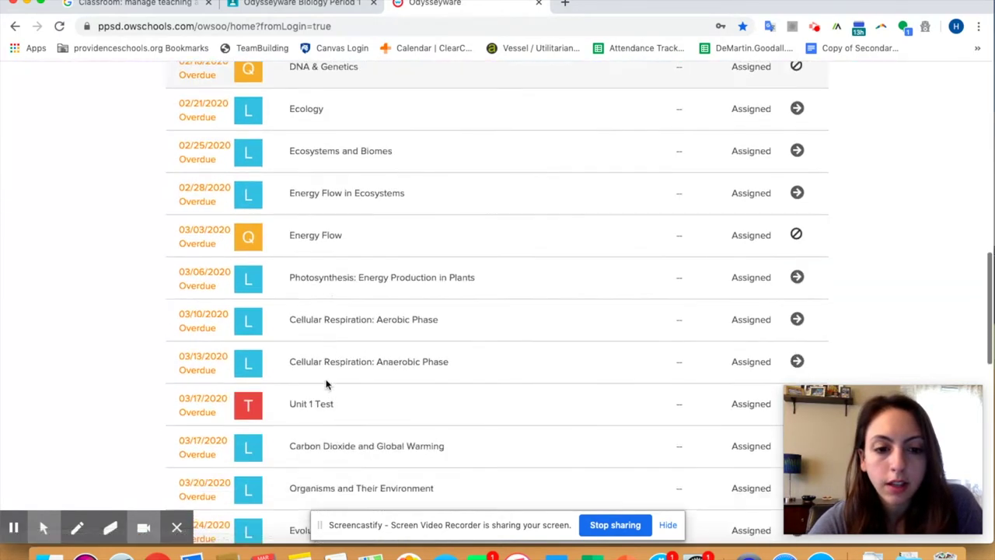
{"action": "scroll", "coordinate": [325, 380], "scroll_direction": "down", "scroll_amount": 5}
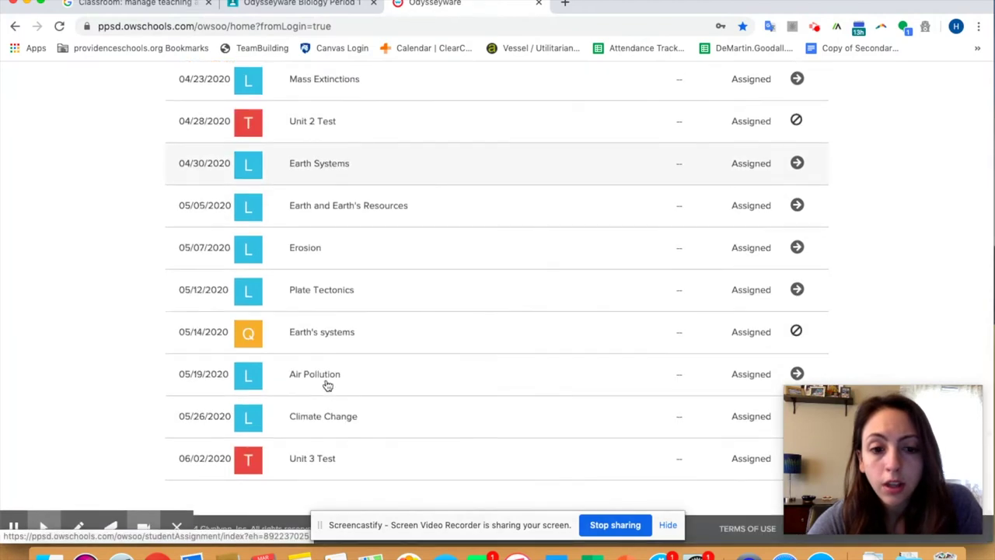
{"action": "scroll", "coordinate": [326, 389], "scroll_direction": "up", "scroll_amount": 10}
{"action": "scroll", "coordinate": [327, 386], "scroll_direction": "up", "scroll_amount": 10}
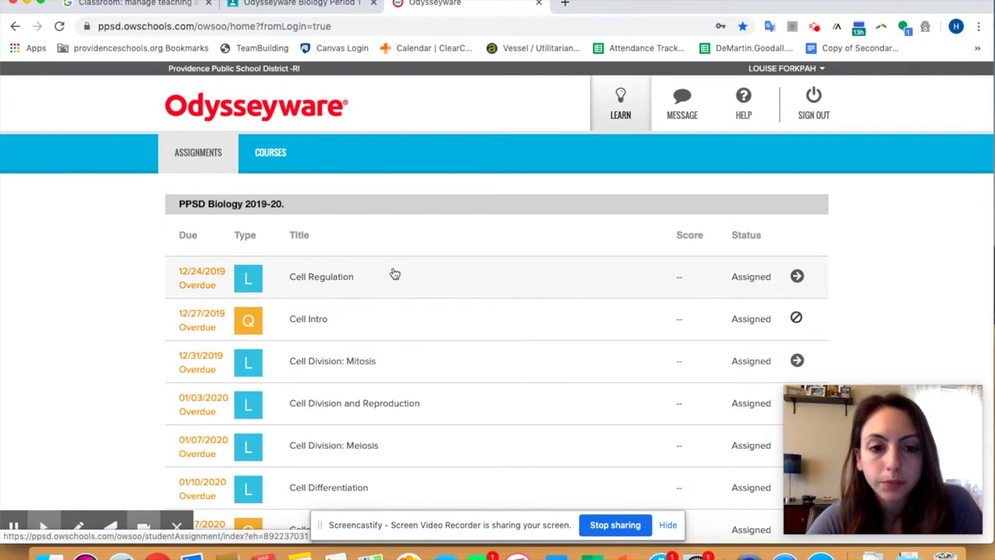
Step: Open Cell Regulation, hear the 'cellular level' vocabulary term, then start question 1
{"action": "left_click", "coordinate": [319, 278]}
{"action": "scroll", "coordinate": [445, 313], "scroll_direction": "down", "scroll_amount": 2}
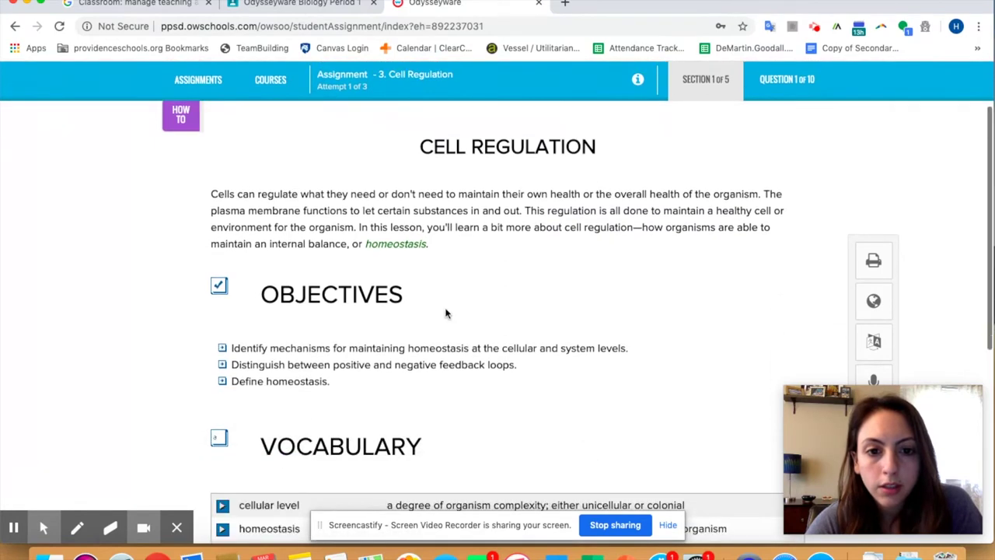
{"action": "scroll", "coordinate": [445, 313], "scroll_direction": "down", "scroll_amount": 1}
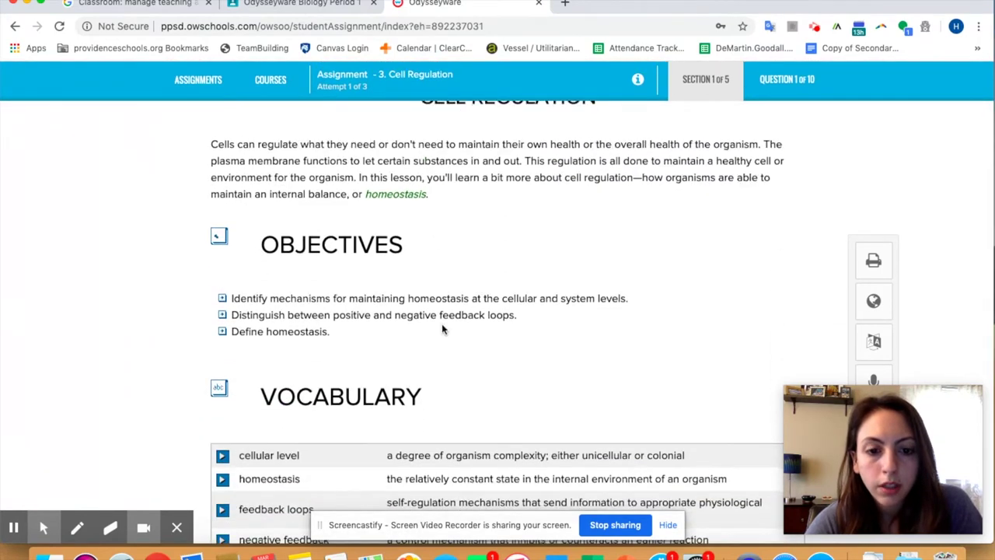
{"action": "scroll", "coordinate": [442, 324], "scroll_direction": "down", "scroll_amount": 4}
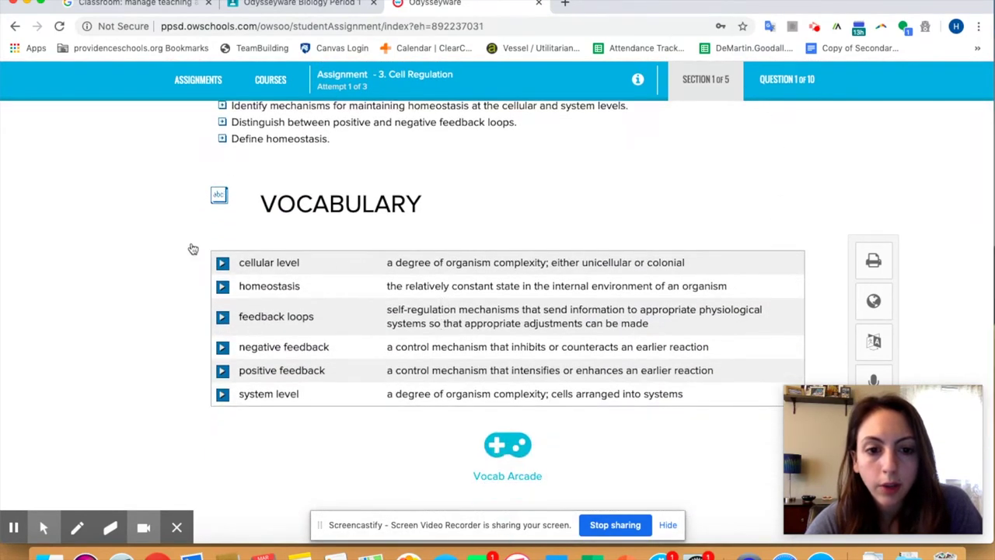
{"action": "left_click", "coordinate": [222, 263]}
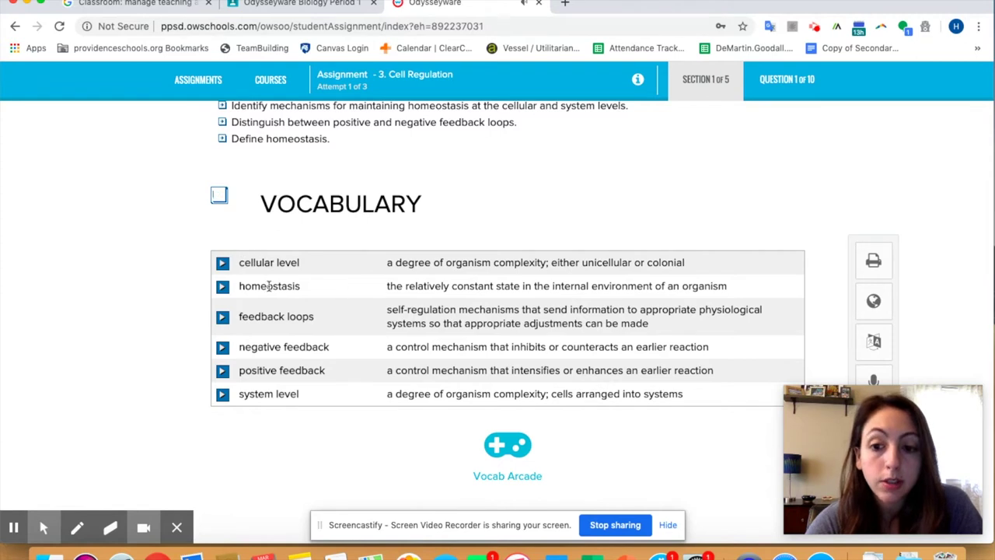
{"action": "left_click_drag", "start_coordinate": [386, 263], "coordinate": [597, 255]}
{"action": "left_click", "coordinate": [650, 240]}
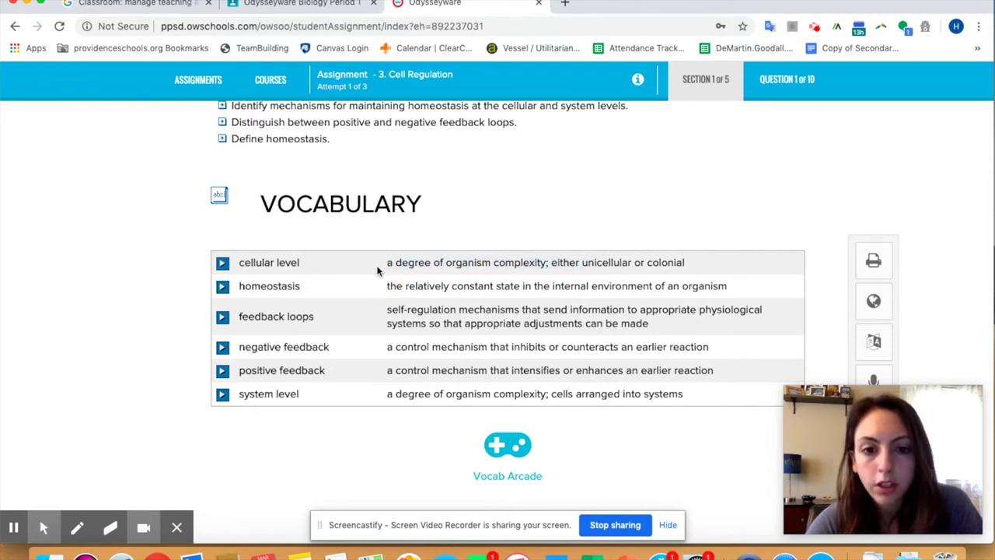
{"action": "scroll", "coordinate": [391, 281], "scroll_direction": "down", "scroll_amount": 3}
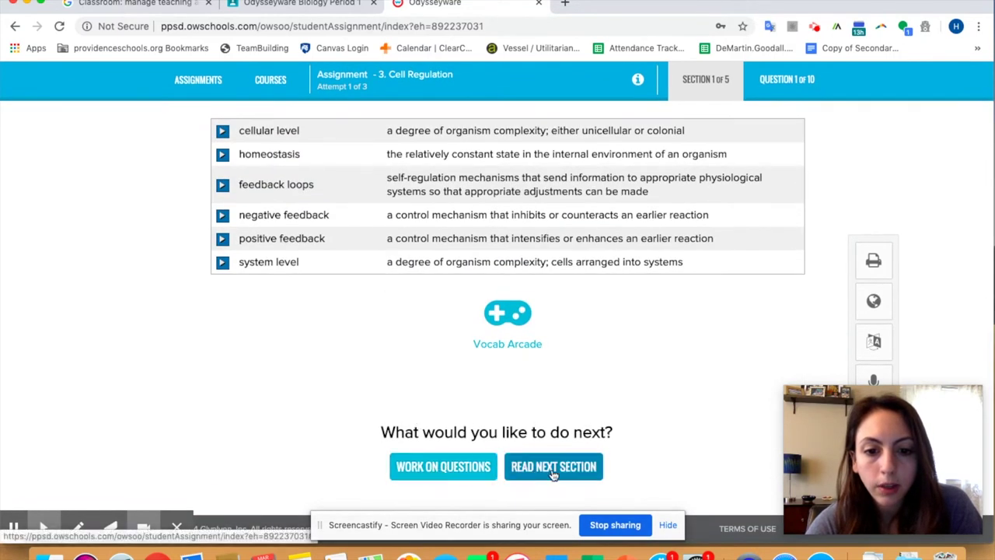
{"action": "left_click", "coordinate": [459, 479]}
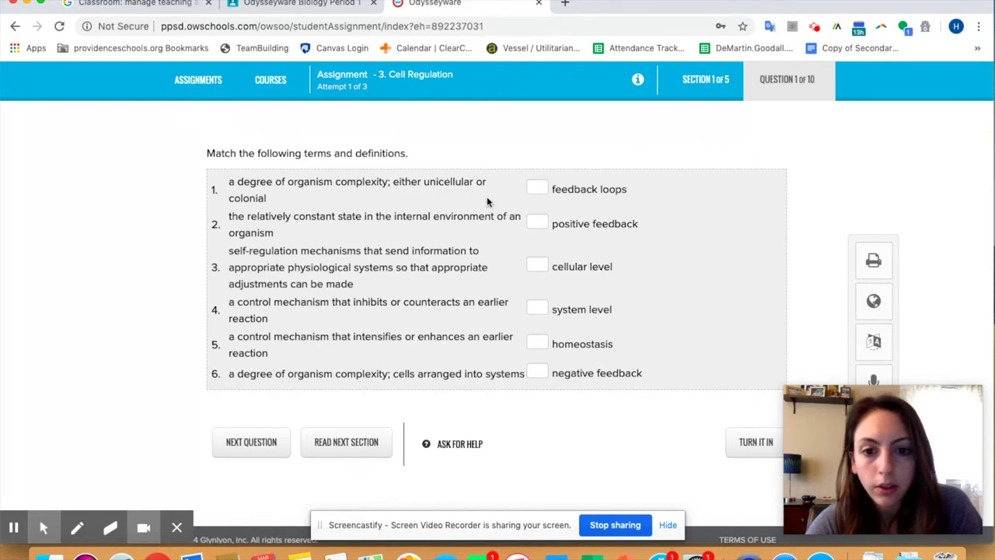
Step: Enter match numbers 1 for system level and 2 for homeostasis
{"action": "scroll", "coordinate": [482, 233], "scroll_direction": "down", "scroll_amount": 1}
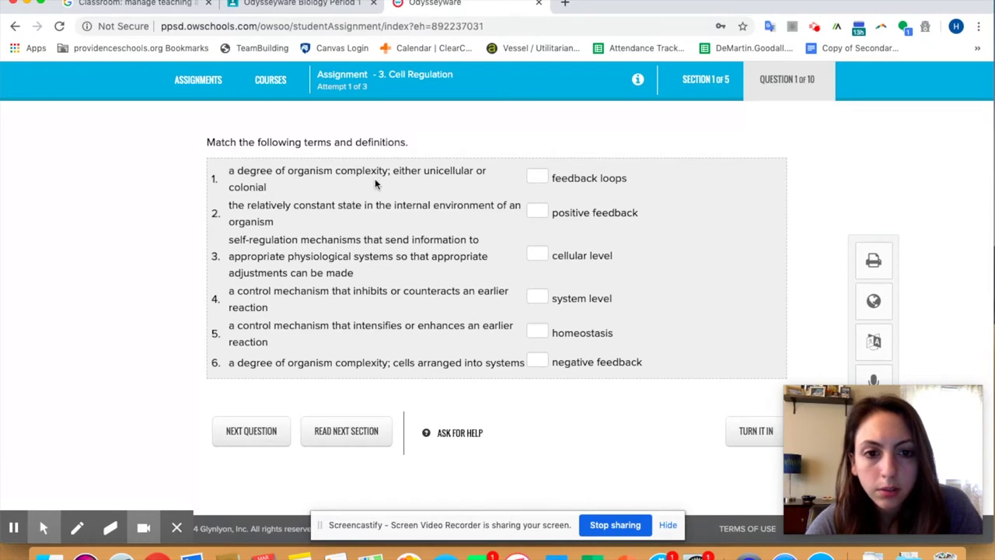
{"action": "left_click", "coordinate": [538, 297]}
{"action": "type", "text": "1"}
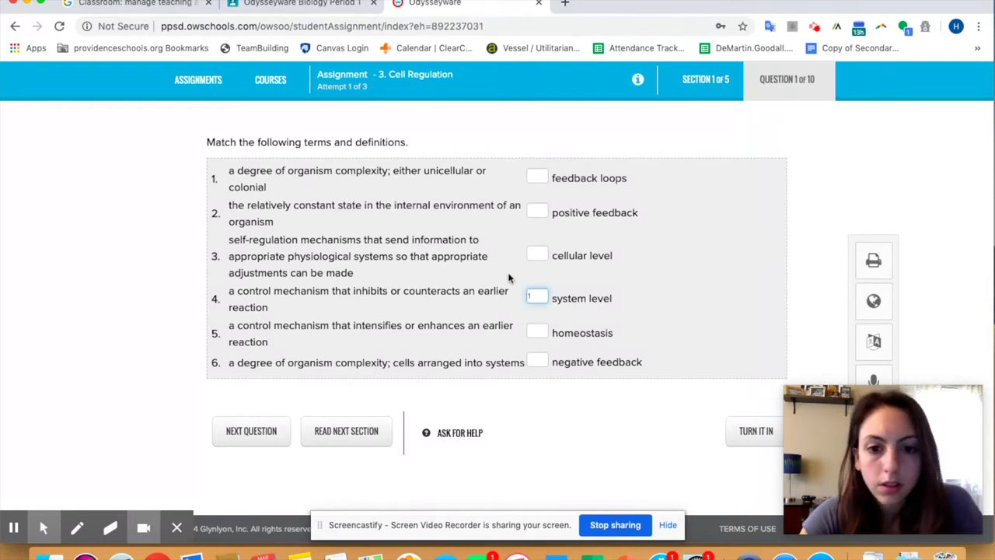
{"action": "left_click", "coordinate": [507, 276]}
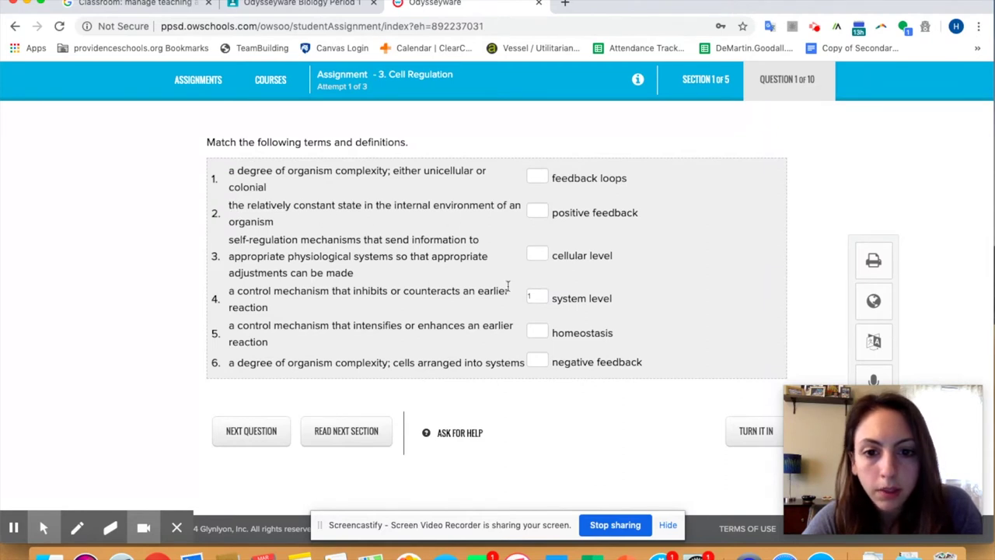
{"action": "left_click", "coordinate": [537, 330]}
{"action": "type", "text": "2"}
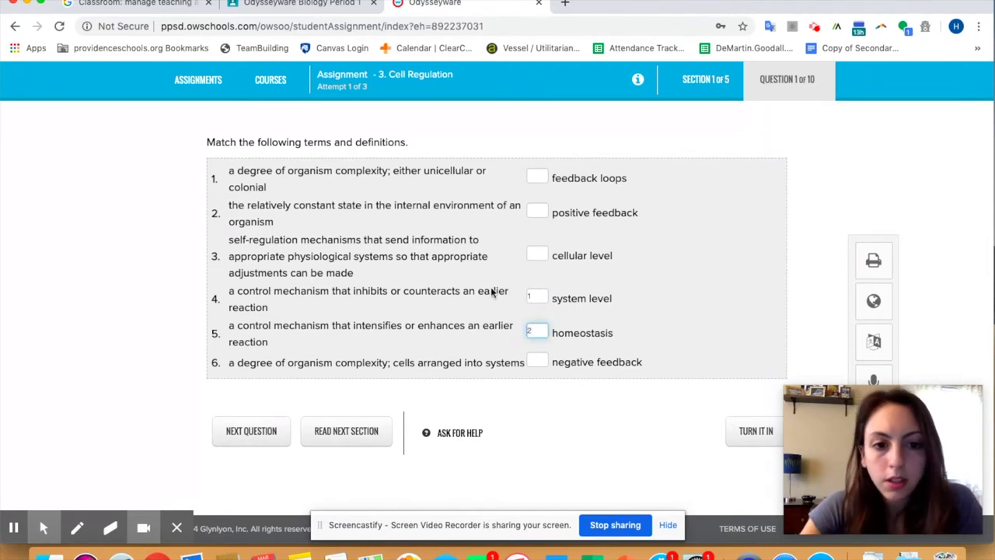
{"action": "left_click", "coordinate": [405, 231]}
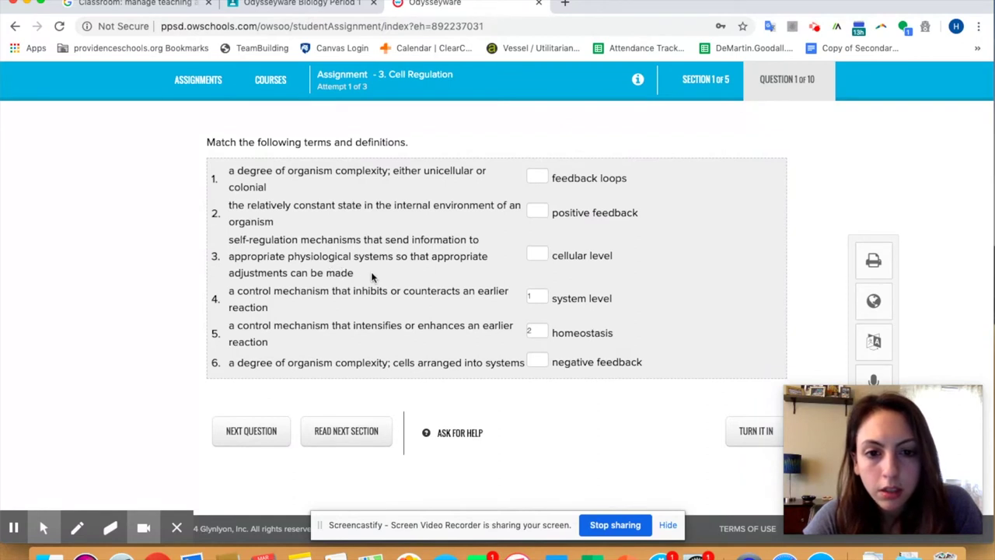
Step: Fill remaining matches (feedback loops 3, negative feedback 4, system level 6, cellular level 1, positive feedback 5) and try turning in
{"action": "left_click", "coordinate": [537, 175]}
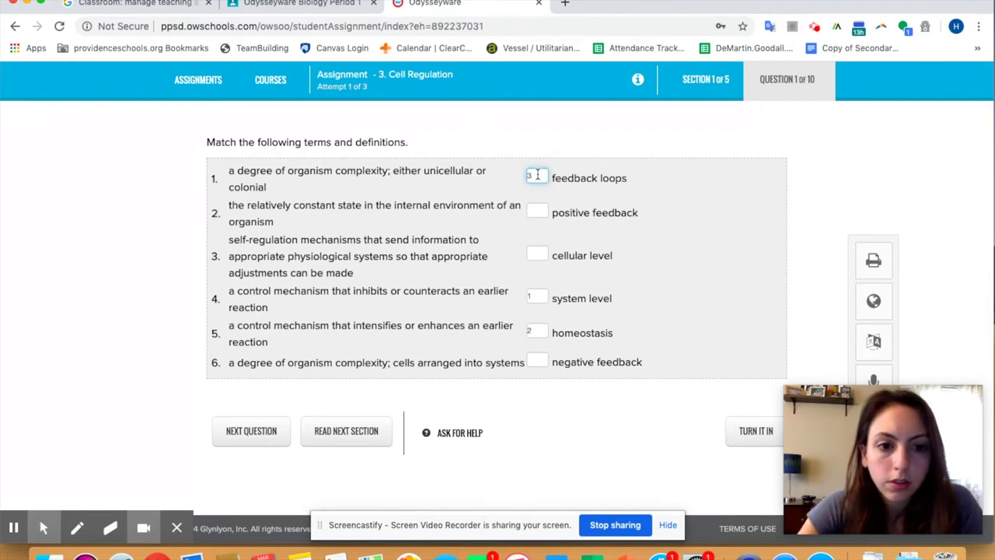
{"action": "left_click", "coordinate": [381, 307]}
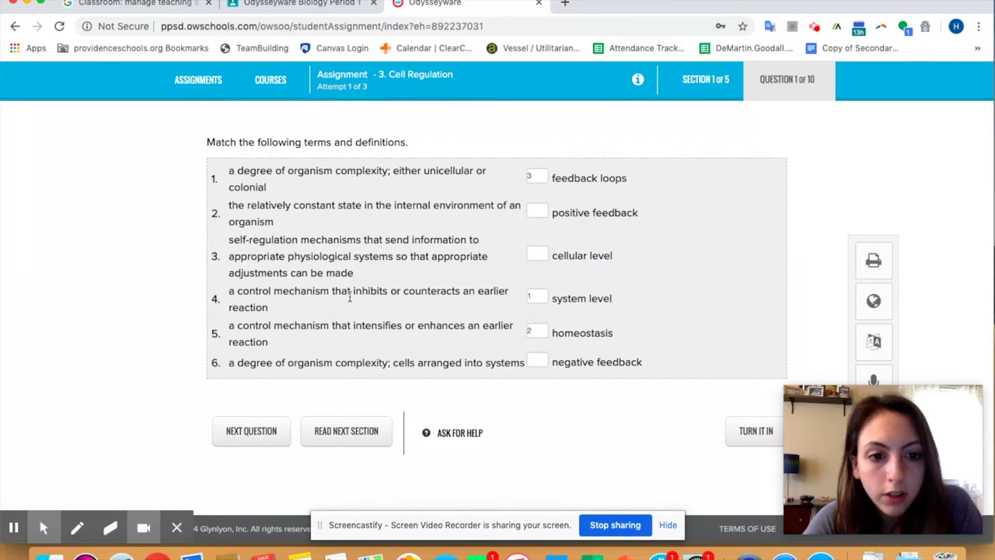
{"action": "left_click", "coordinate": [534, 360]}
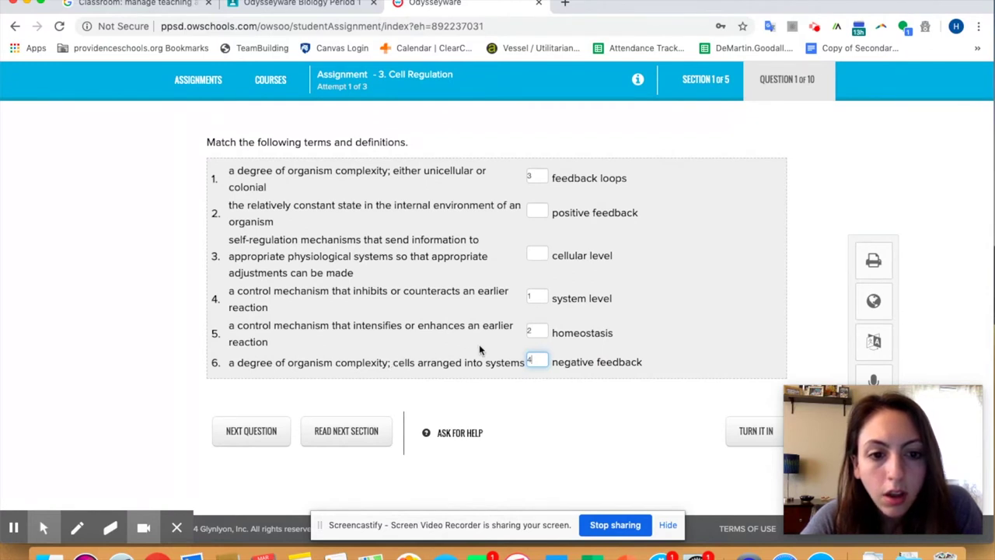
{"action": "left_click", "coordinate": [538, 294]}
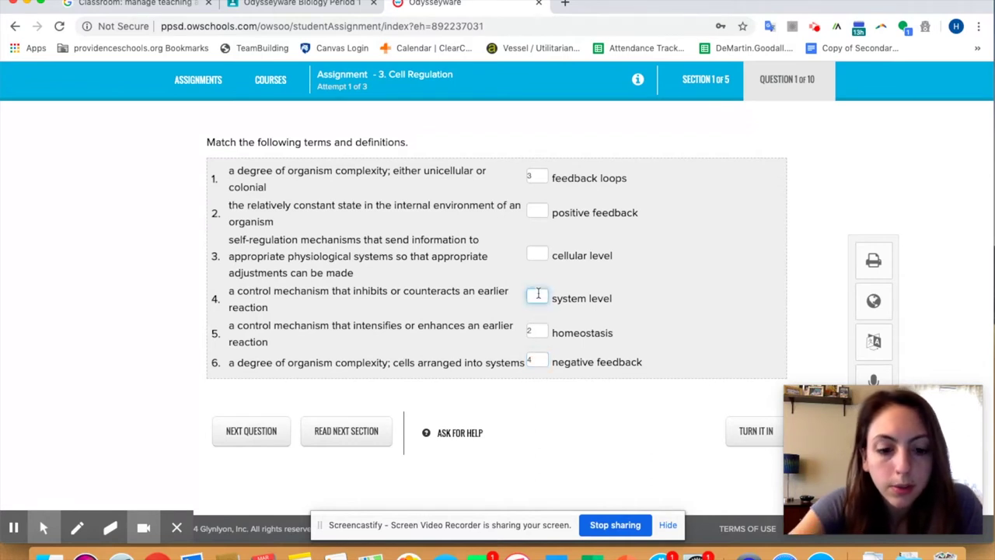
{"action": "left_click", "coordinate": [536, 254]}
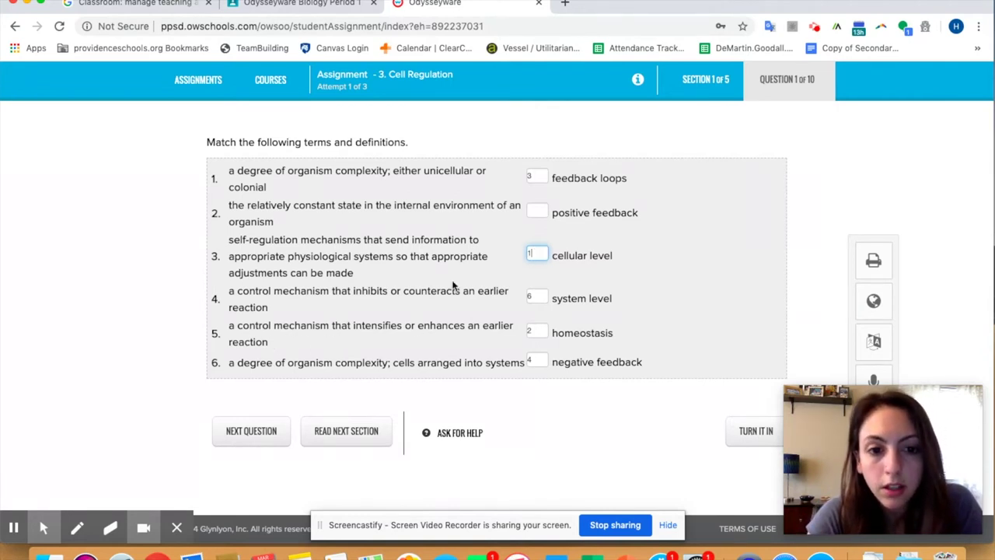
{"action": "left_click", "coordinate": [542, 211]}
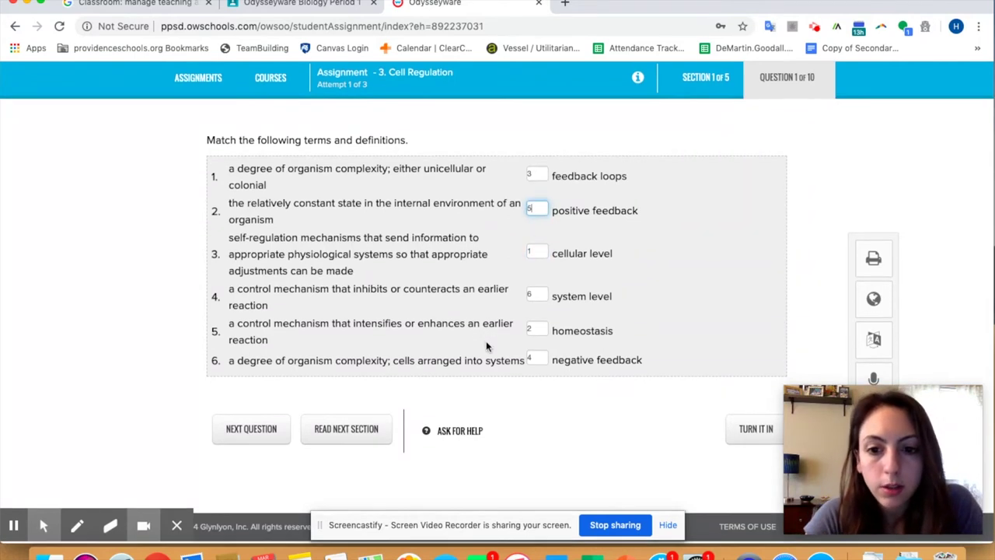
{"action": "left_click", "coordinate": [753, 440]}
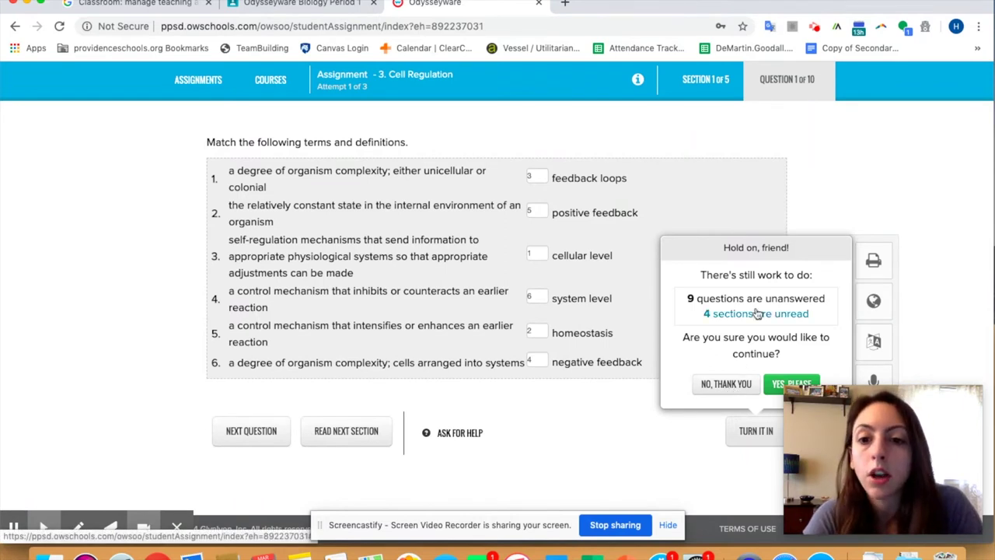
Step: Decline turning in and move on to Section 2's Cell Regulation and Homeostasis reading
{"action": "left_click", "coordinate": [724, 384]}
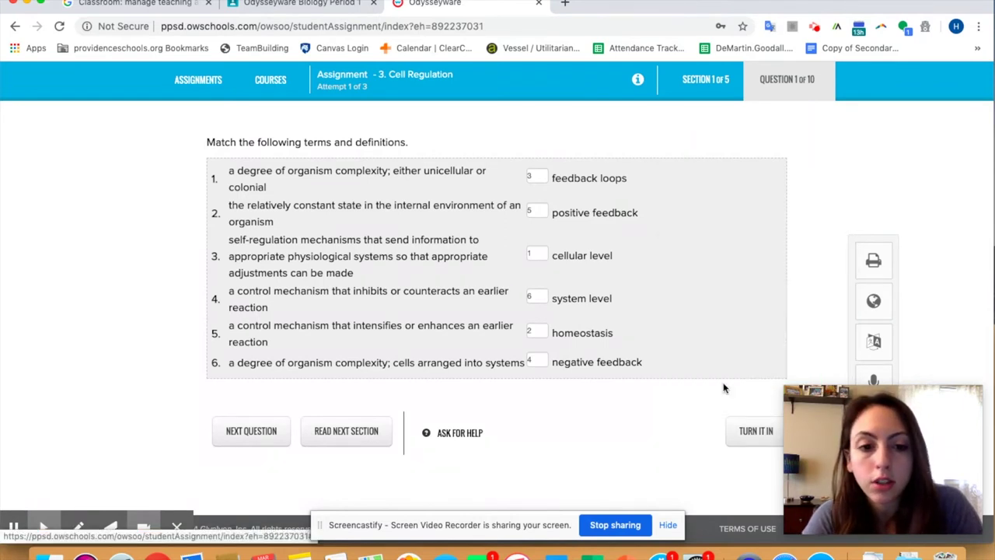
{"action": "scroll", "coordinate": [593, 385], "scroll_direction": "down", "scroll_amount": 1}
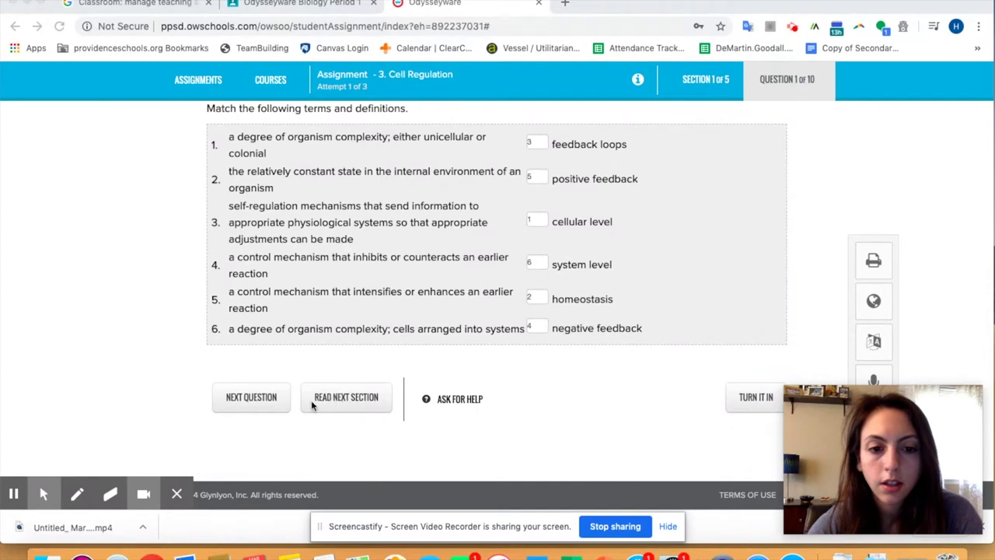
{"action": "left_click", "coordinate": [341, 404]}
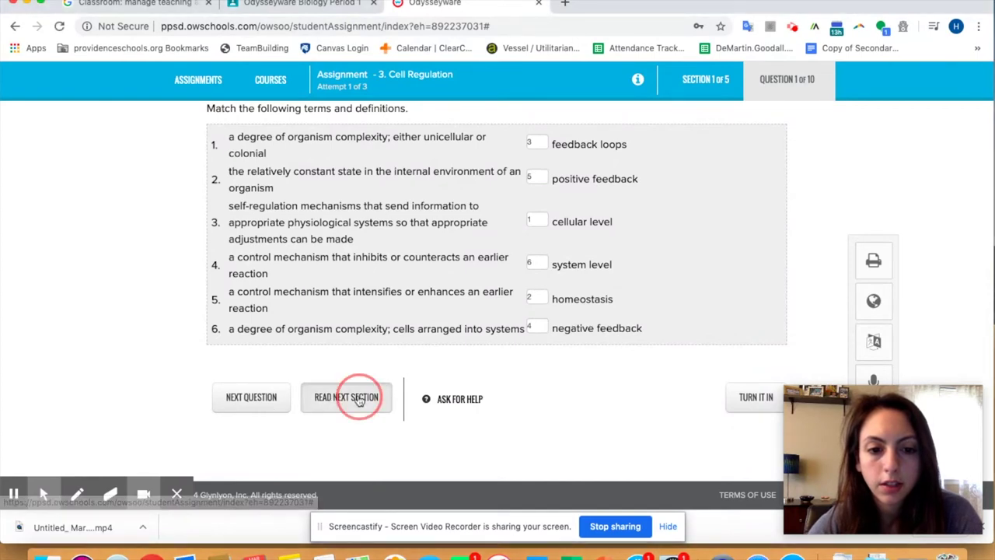
{"action": "scroll", "coordinate": [405, 327], "scroll_direction": "down", "scroll_amount": 2}
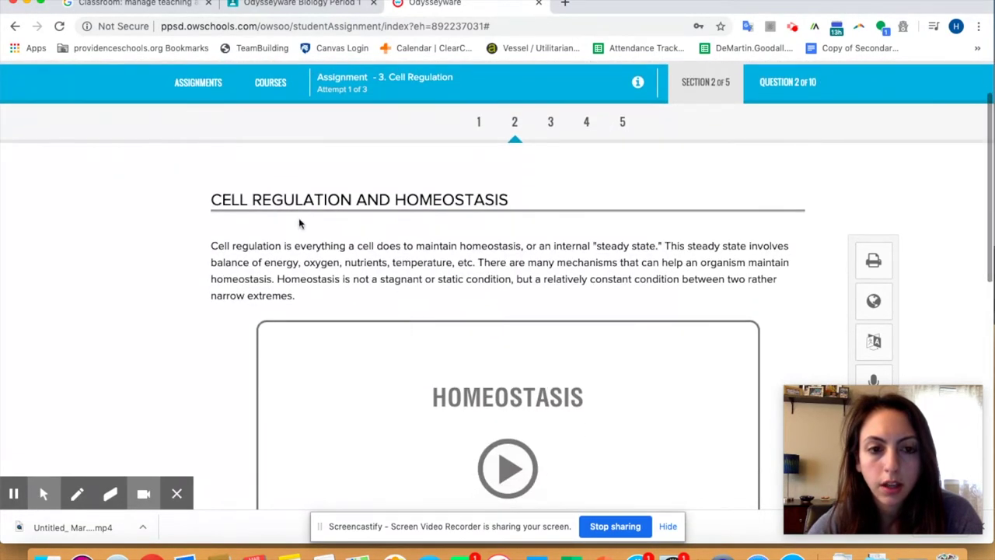
{"action": "scroll", "coordinate": [420, 234], "scroll_direction": "up", "scroll_amount": 2}
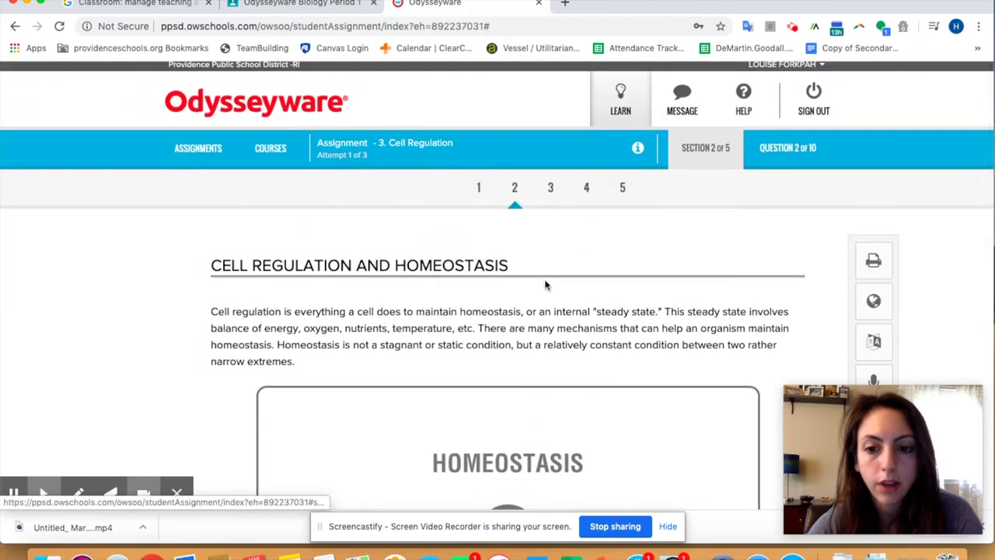
{"action": "scroll", "coordinate": [544, 281], "scroll_direction": "down", "scroll_amount": 2}
{"action": "scroll", "coordinate": [536, 281], "scroll_direction": "down", "scroll_amount": 5}
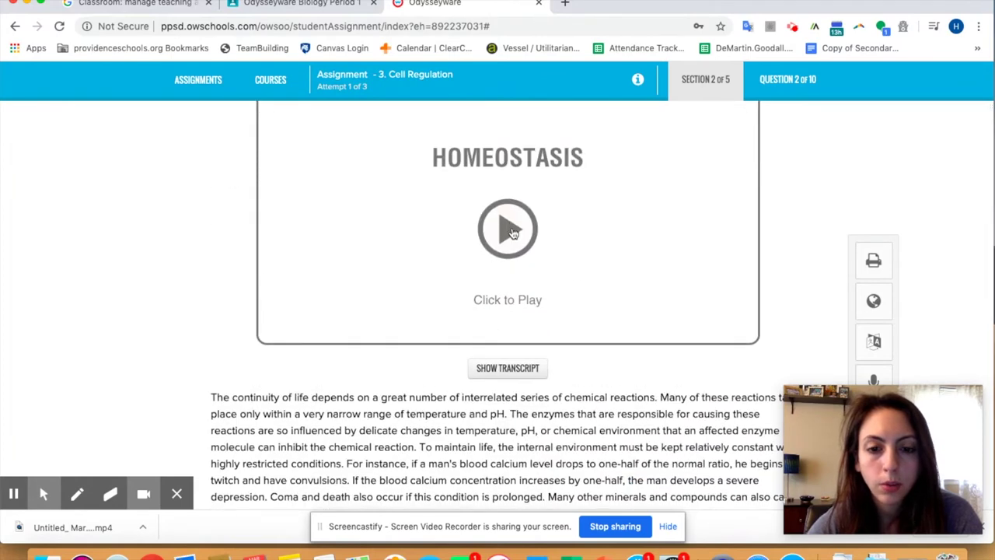
{"action": "scroll", "coordinate": [508, 284], "scroll_direction": "down", "scroll_amount": 3}
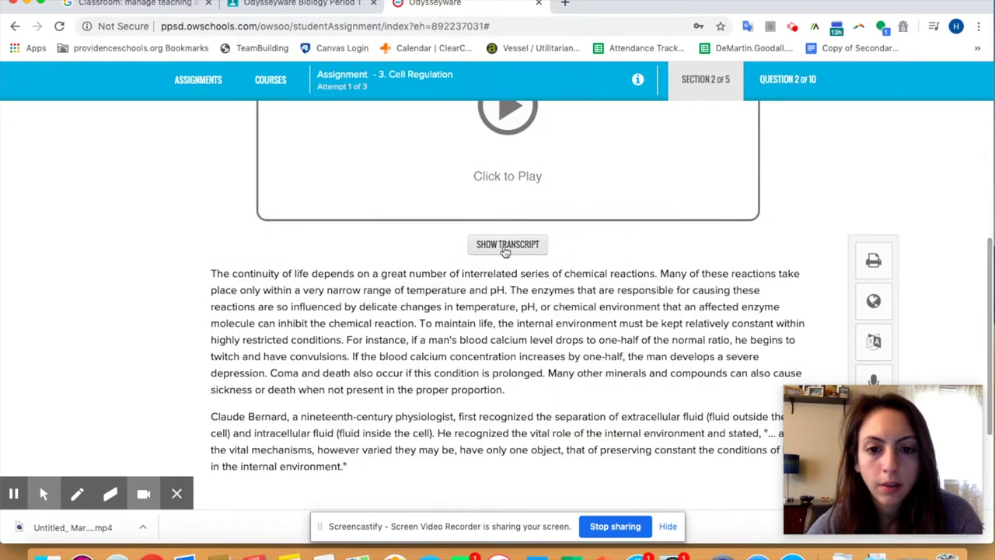
Step: Show and hide the transcript, play the Homeostasis video, then return to the questions
{"action": "left_click", "coordinate": [507, 247]}
{"action": "scroll", "coordinate": [417, 325], "scroll_direction": "down", "scroll_amount": 10}
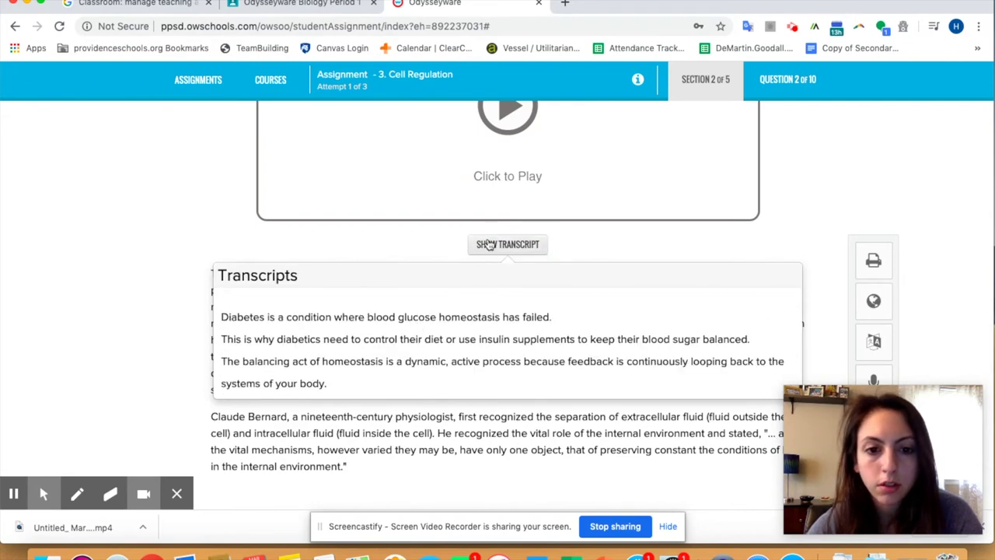
{"action": "left_click", "coordinate": [487, 243]}
{"action": "scroll", "coordinate": [422, 229], "scroll_direction": "up", "scroll_amount": 2}
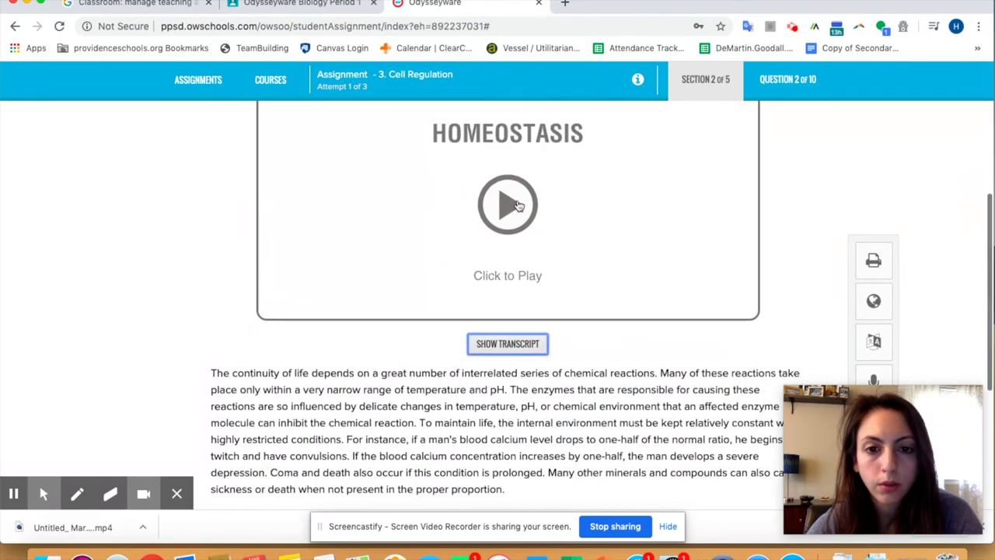
{"action": "left_click", "coordinate": [490, 231]}
{"action": "scroll", "coordinate": [492, 234], "scroll_direction": "up", "scroll_amount": 1}
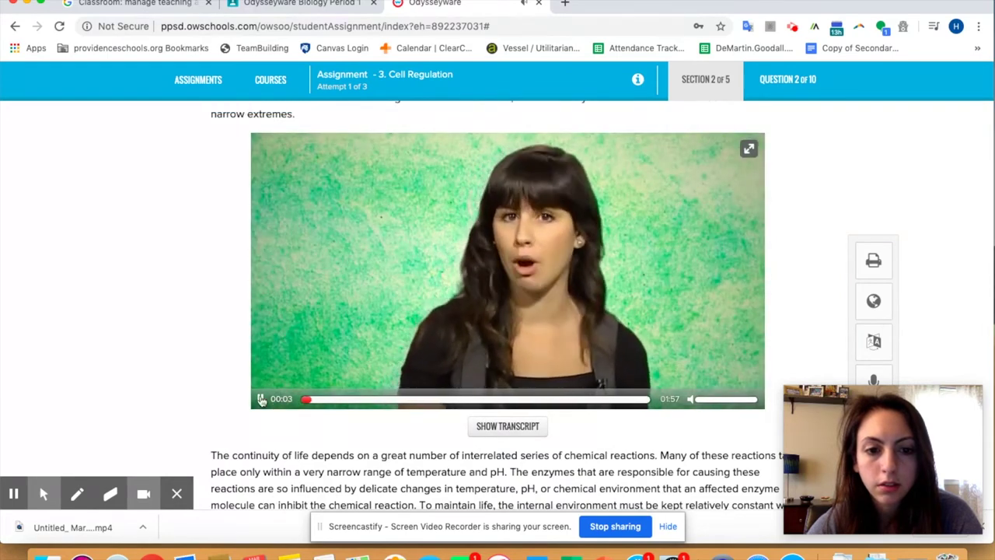
{"action": "scroll", "coordinate": [367, 435], "scroll_direction": "down", "scroll_amount": 2}
{"action": "scroll", "coordinate": [365, 434], "scroll_direction": "down", "scroll_amount": 3}
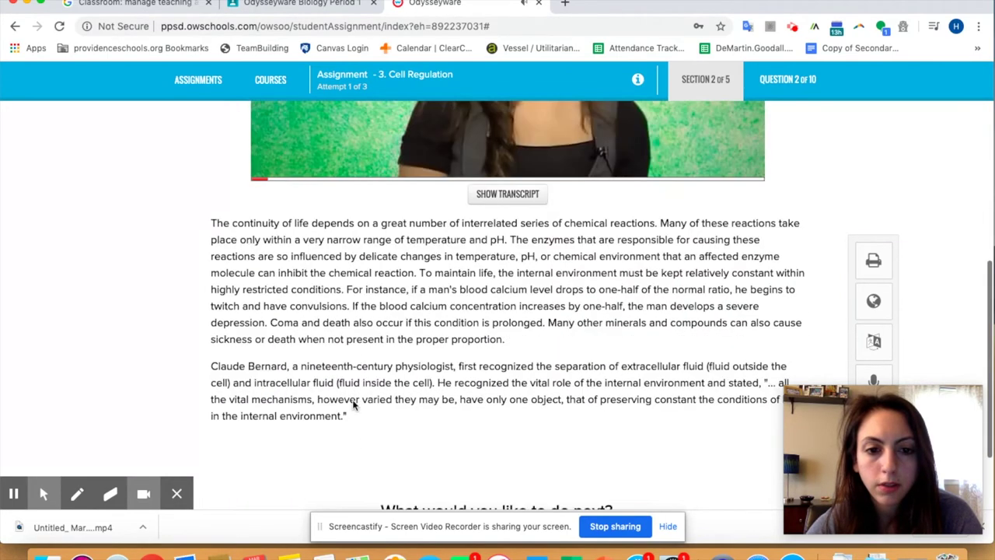
{"action": "scroll", "coordinate": [439, 446], "scroll_direction": "down", "scroll_amount": 3}
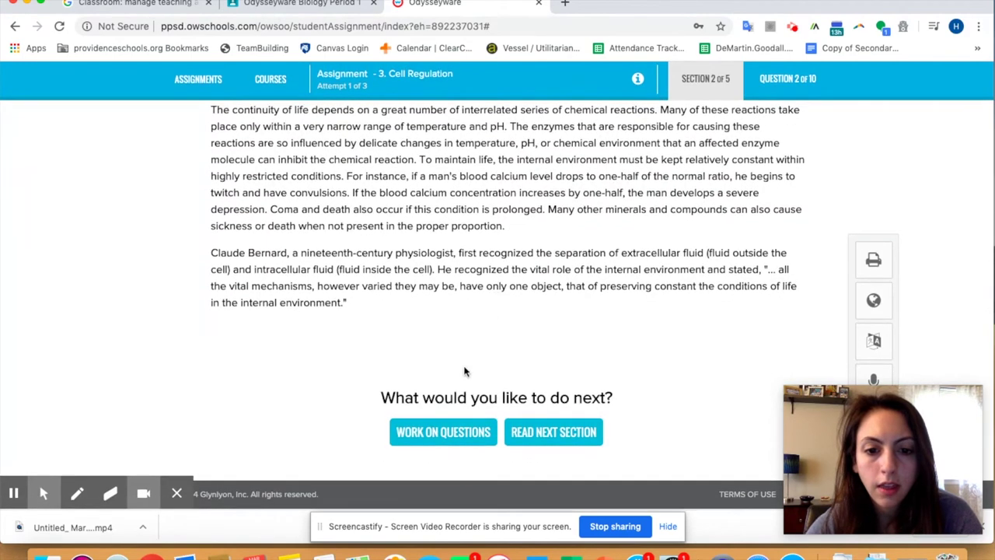
{"action": "left_click", "coordinate": [443, 436]}
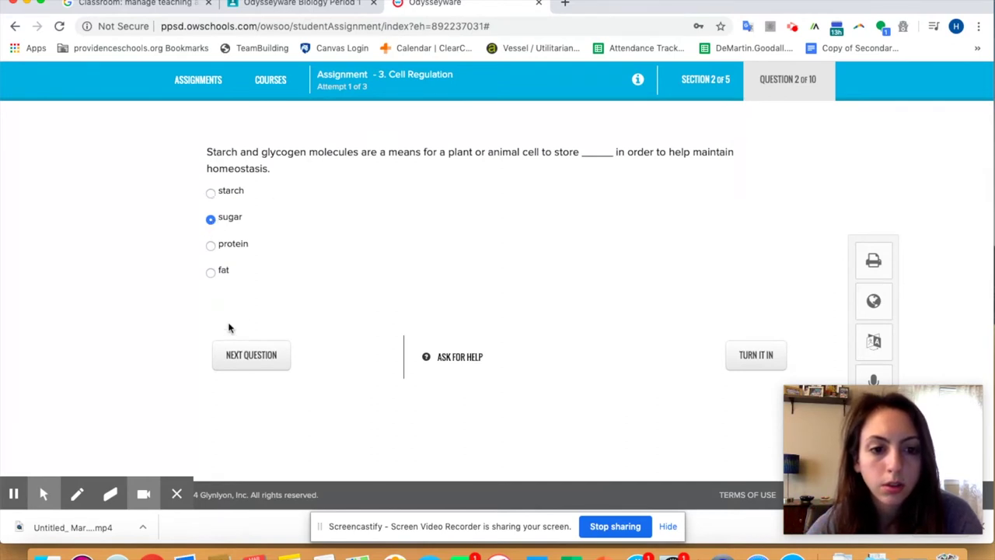
Step: Answer question 3 with Claude Bernard and question 4 with stomata
{"action": "left_click", "coordinate": [249, 355]}
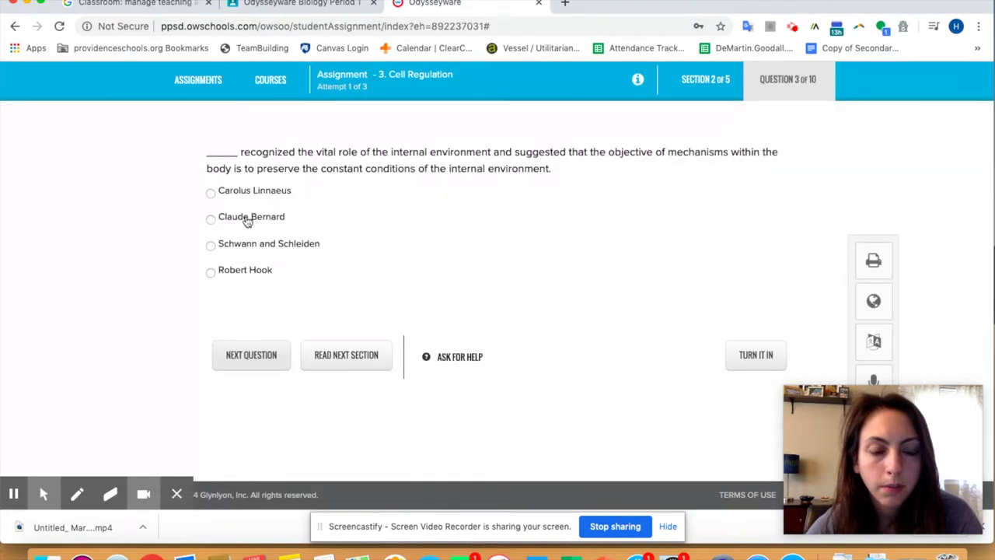
{"action": "left_click", "coordinate": [246, 221]}
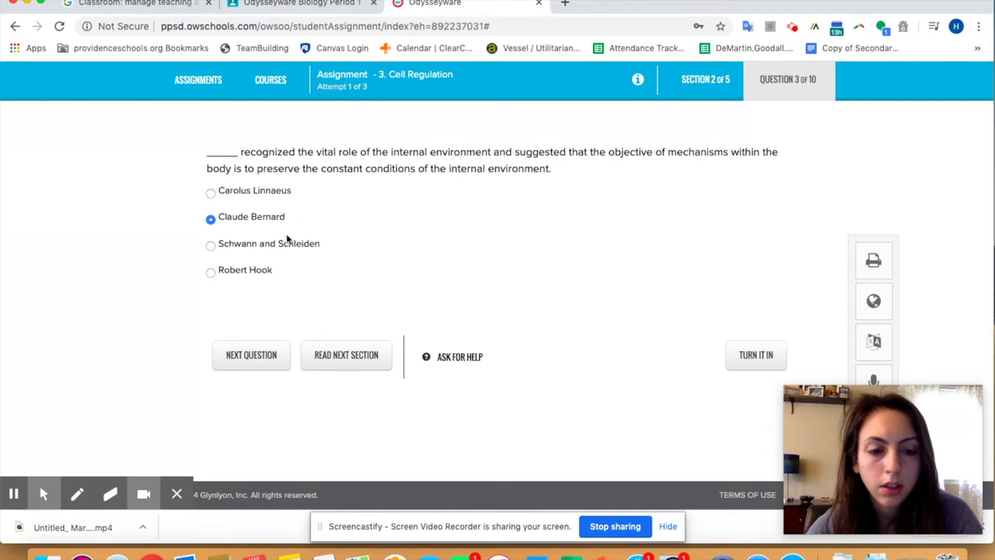
{"action": "left_click", "coordinate": [249, 353]}
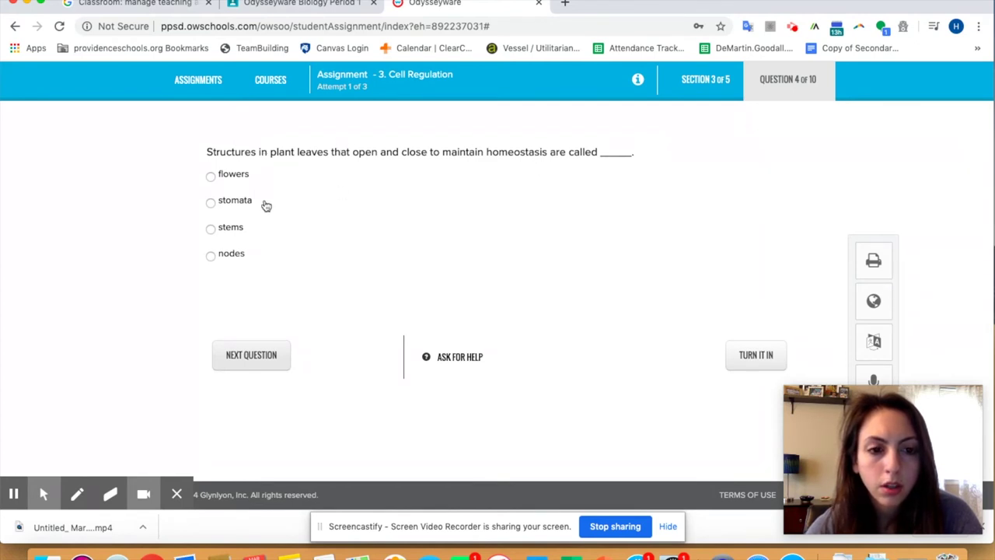
{"action": "left_click", "coordinate": [230, 206]}
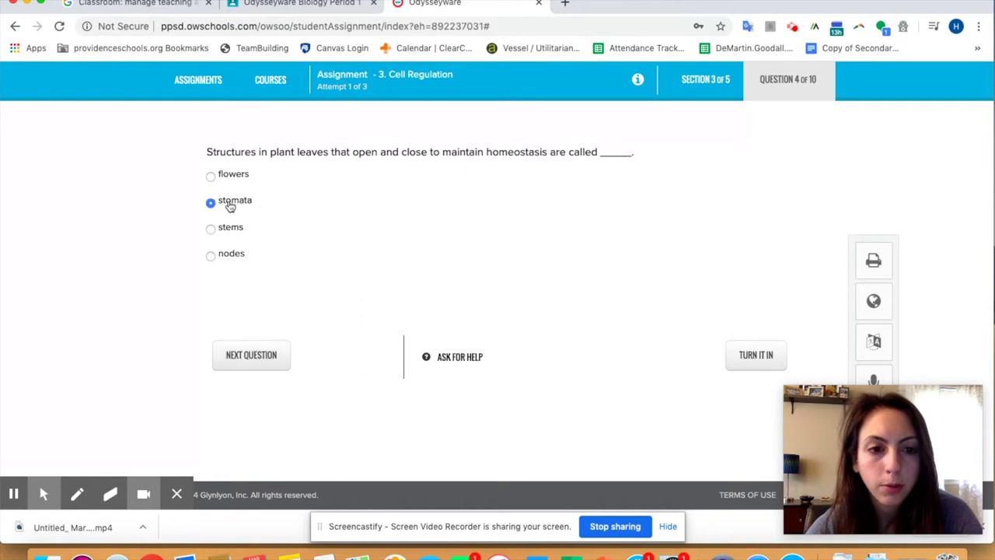
Step: Advance to question 5, the select-all item on how animals take in substances
{"action": "left_click", "coordinate": [251, 356]}
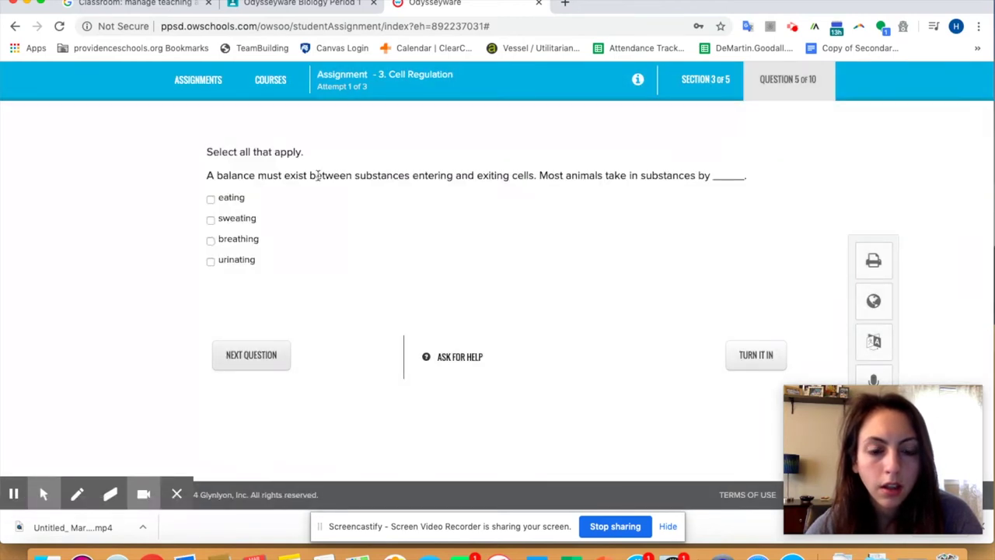
{"action": "scroll", "coordinate": [335, 316], "scroll_direction": "up", "scroll_amount": 2}
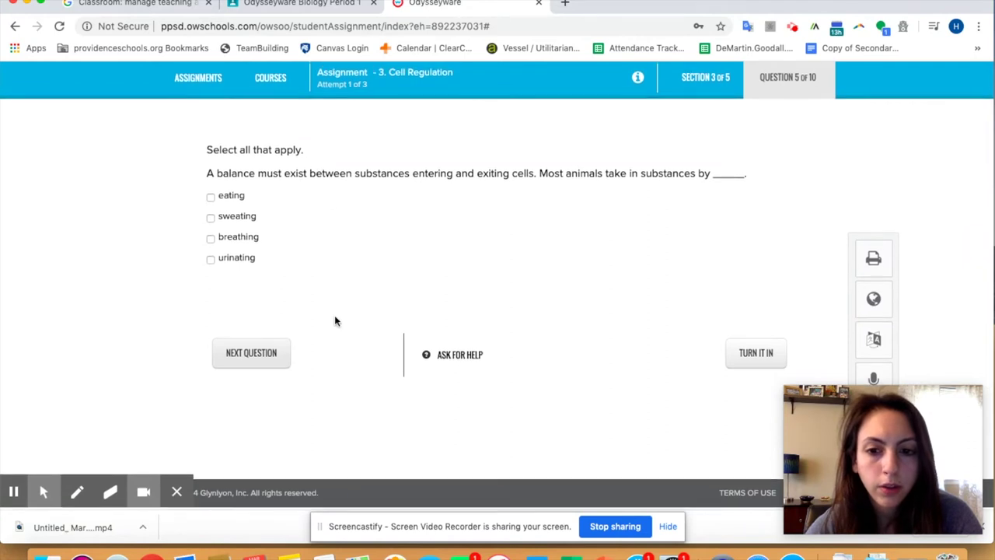
{"action": "scroll", "coordinate": [336, 320], "scroll_direction": "up", "scroll_amount": 3}
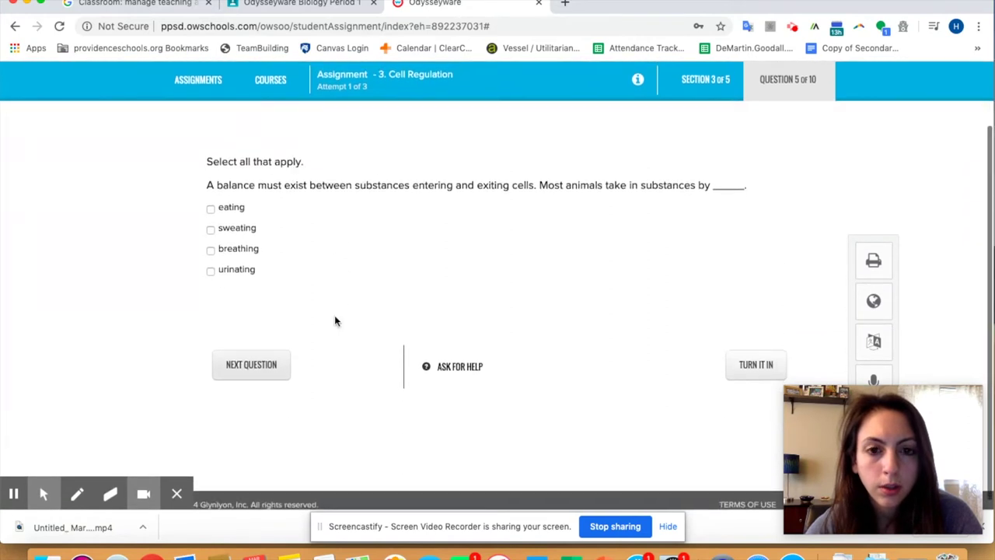
{"action": "scroll", "coordinate": [336, 321], "scroll_direction": "down", "scroll_amount": 1}
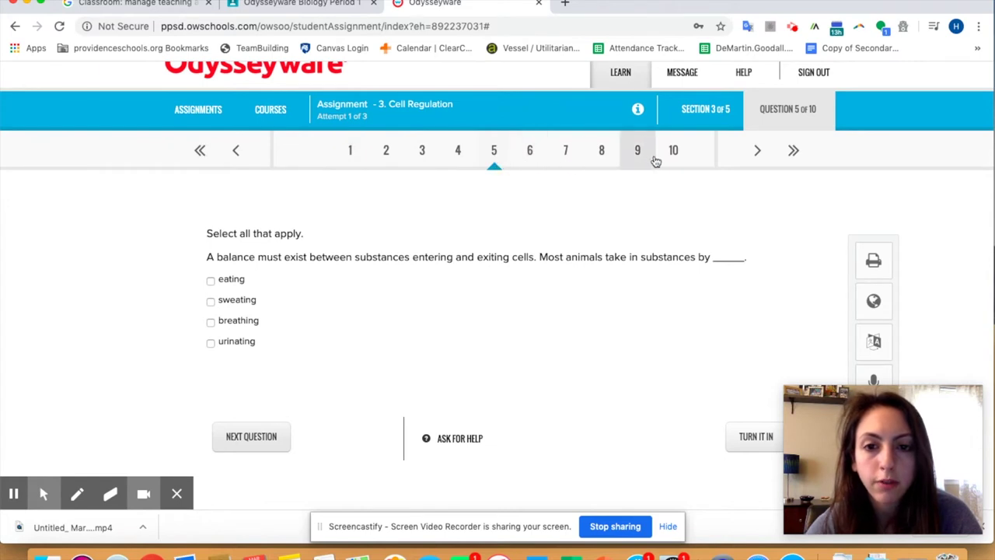
Step: Jump back to question 1 and page through the readings to section 3, Maintaining Homeostasis
{"action": "left_click", "coordinate": [202, 153]}
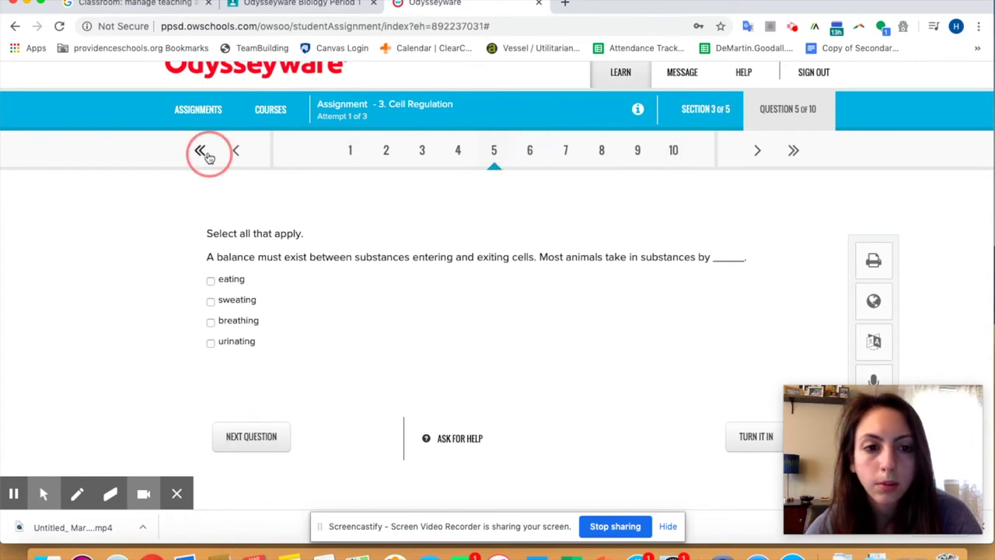
{"action": "scroll", "coordinate": [387, 239], "scroll_direction": "down", "scroll_amount": 3}
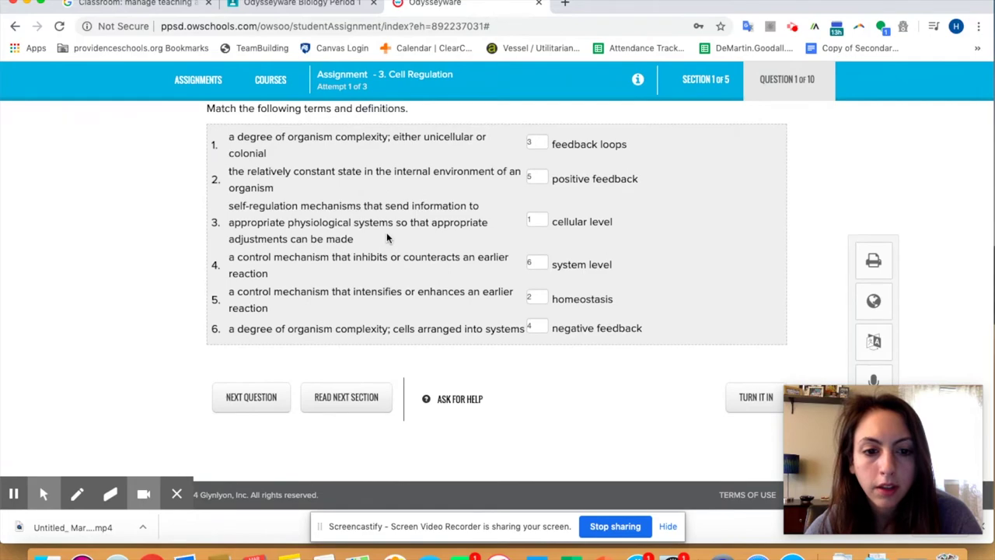
{"action": "left_click", "coordinate": [322, 401]}
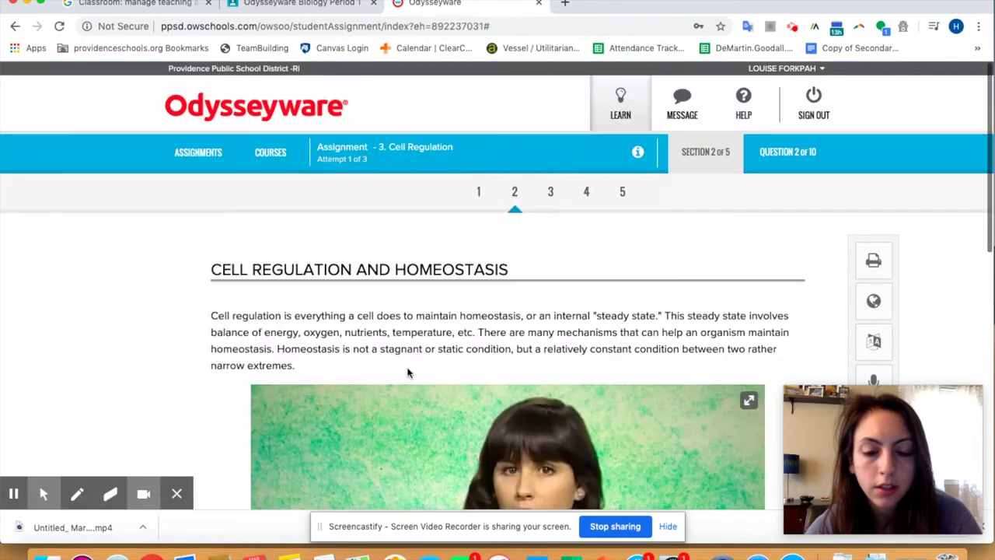
{"action": "scroll", "coordinate": [406, 373], "scroll_direction": "down", "scroll_amount": 10}
{"action": "left_click", "coordinate": [560, 439]}
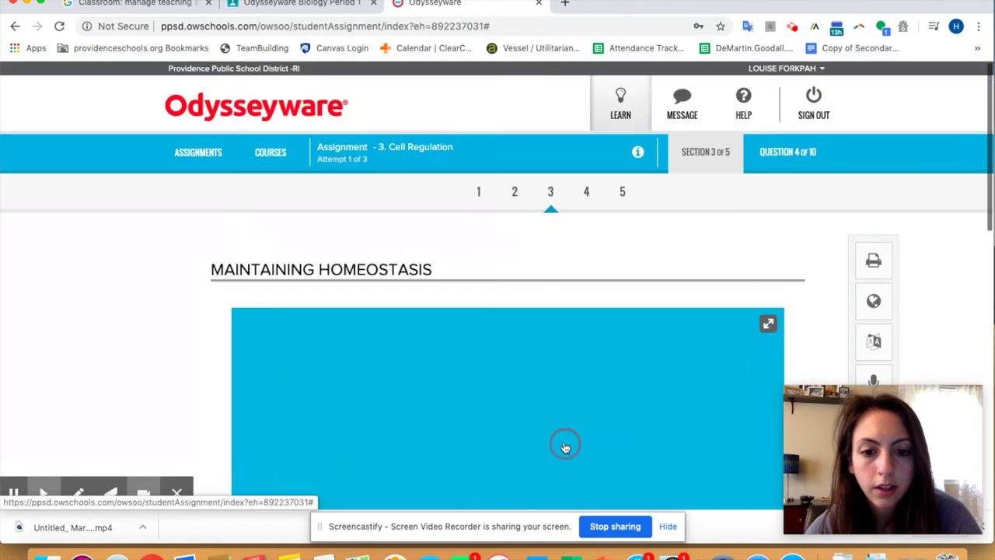
{"action": "scroll", "coordinate": [506, 226], "scroll_direction": "down", "scroll_amount": 10}
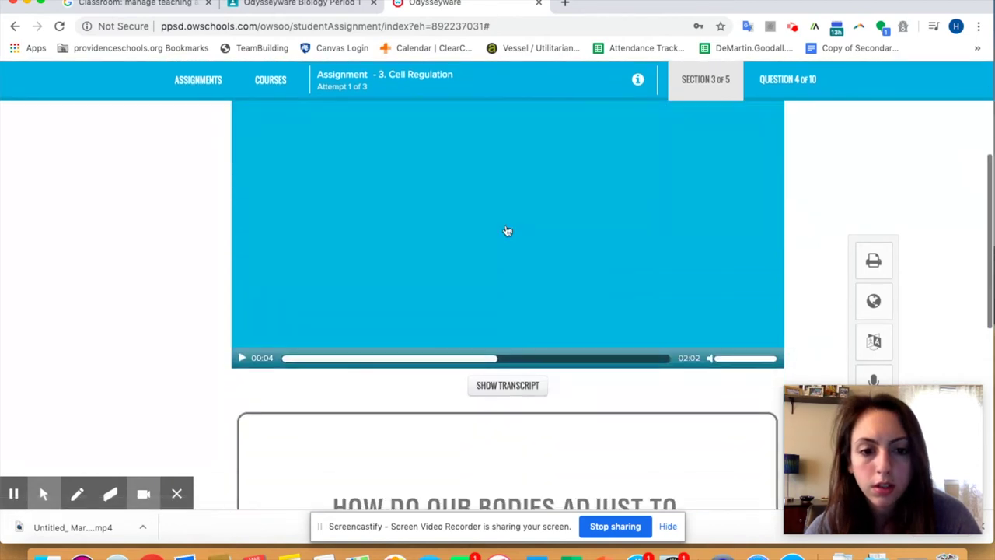
Step: Briefly play the Maintaining Homeostasis video, then advance to section 4, Homeostasis Control Systems
{"action": "scroll", "coordinate": [507, 230], "scroll_direction": "up", "scroll_amount": 10}
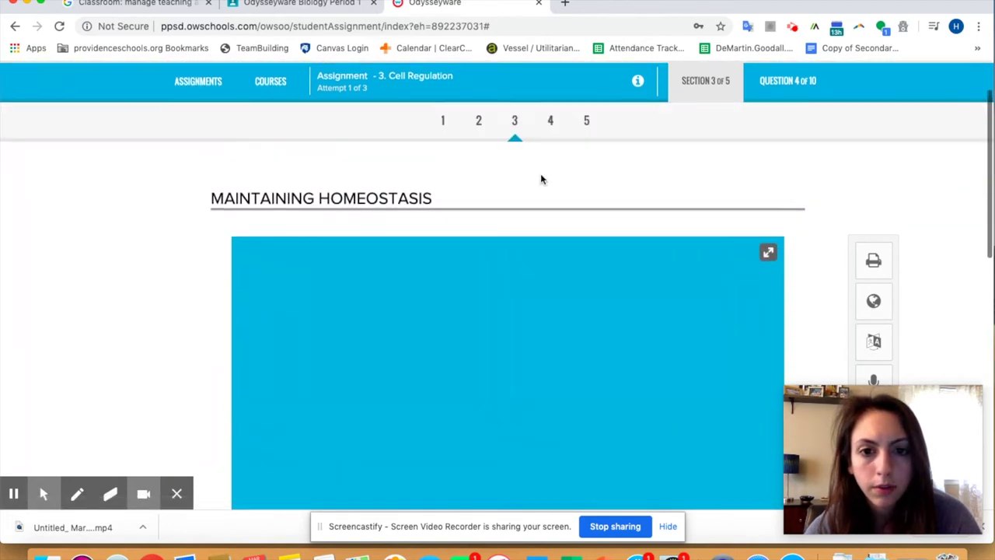
{"action": "scroll", "coordinate": [513, 202], "scroll_direction": "down", "scroll_amount": 5}
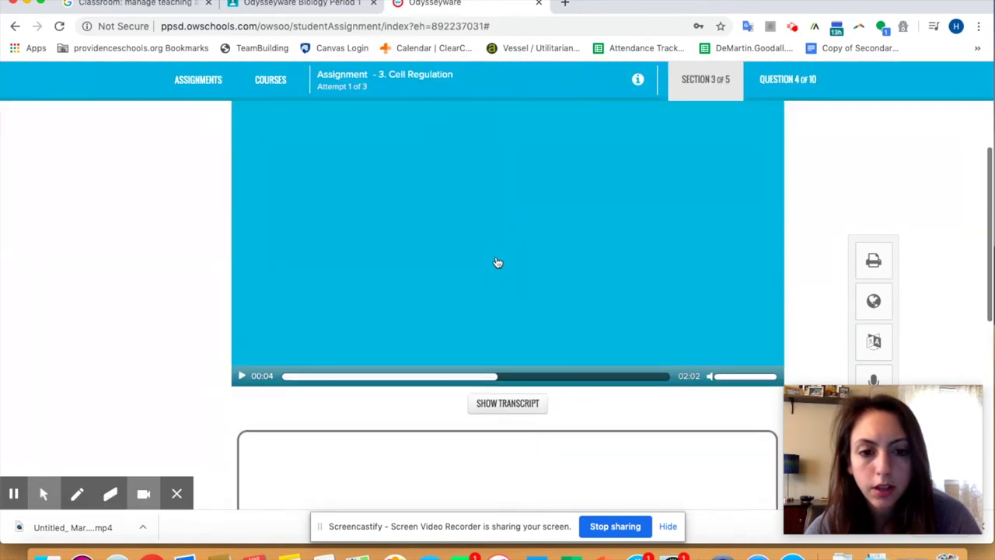
{"action": "left_click", "coordinate": [493, 270]}
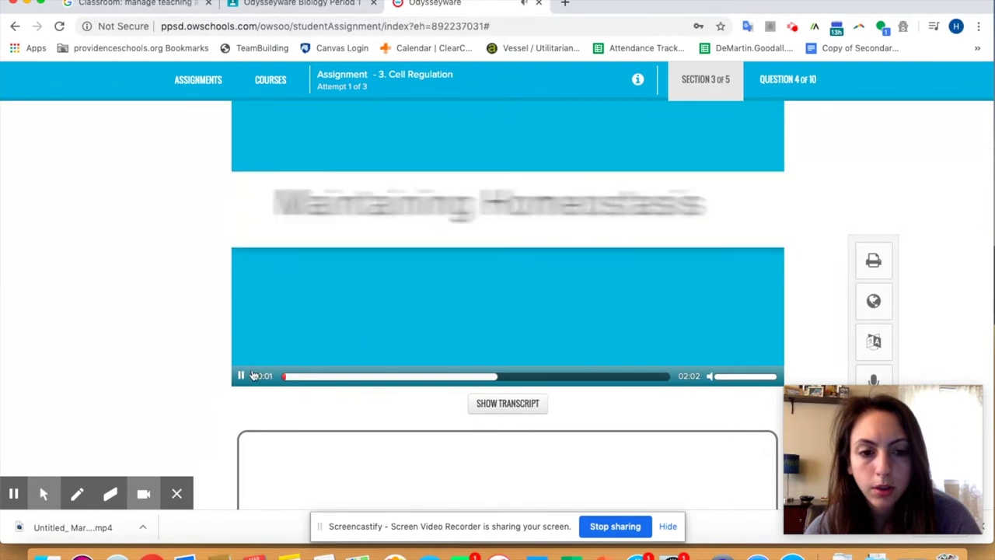
{"action": "left_click", "coordinate": [242, 376]}
{"action": "scroll", "coordinate": [189, 393], "scroll_direction": "down", "scroll_amount": 5}
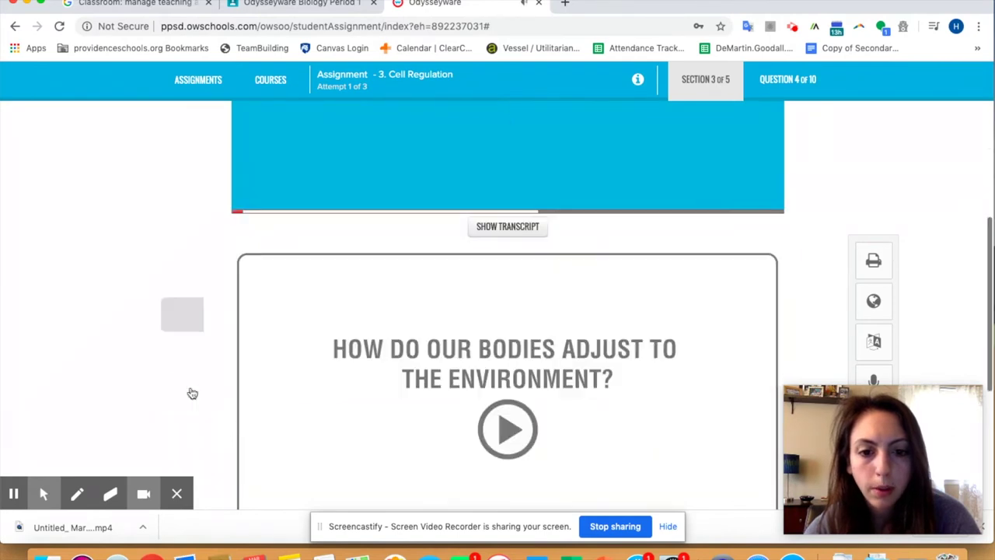
{"action": "scroll", "coordinate": [331, 349], "scroll_direction": "down", "scroll_amount": 5}
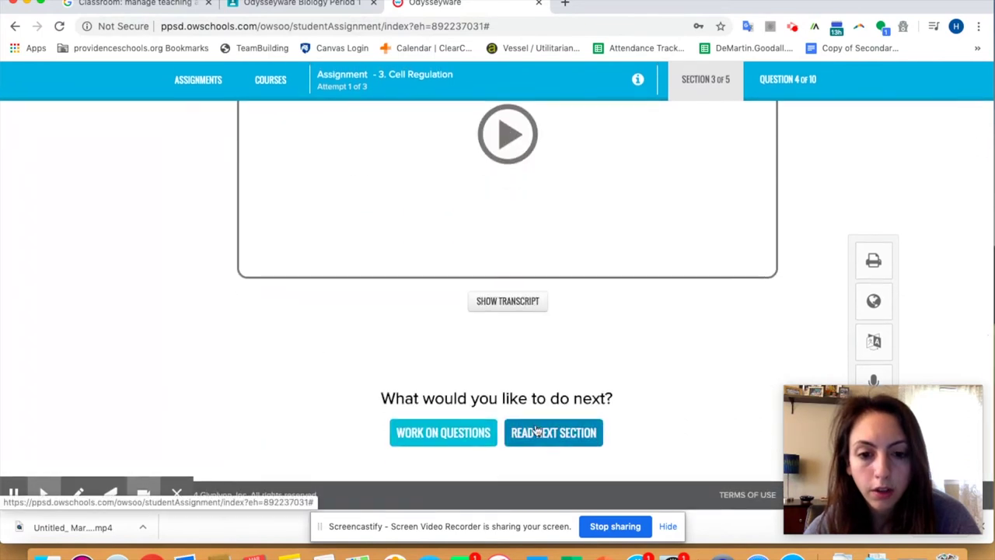
{"action": "left_click", "coordinate": [536, 431]}
Step: Scroll through section 4 and advance to section 5, the LET'S REVIEW! summary
{"action": "scroll", "coordinate": [485, 254], "scroll_direction": "down", "scroll_amount": 2}
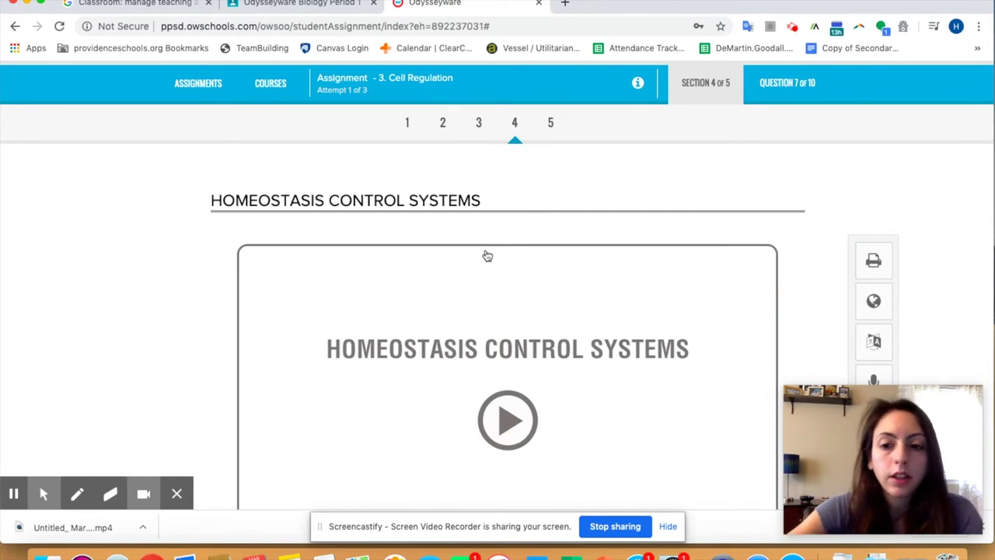
{"action": "scroll", "coordinate": [456, 314], "scroll_direction": "down", "scroll_amount": 4}
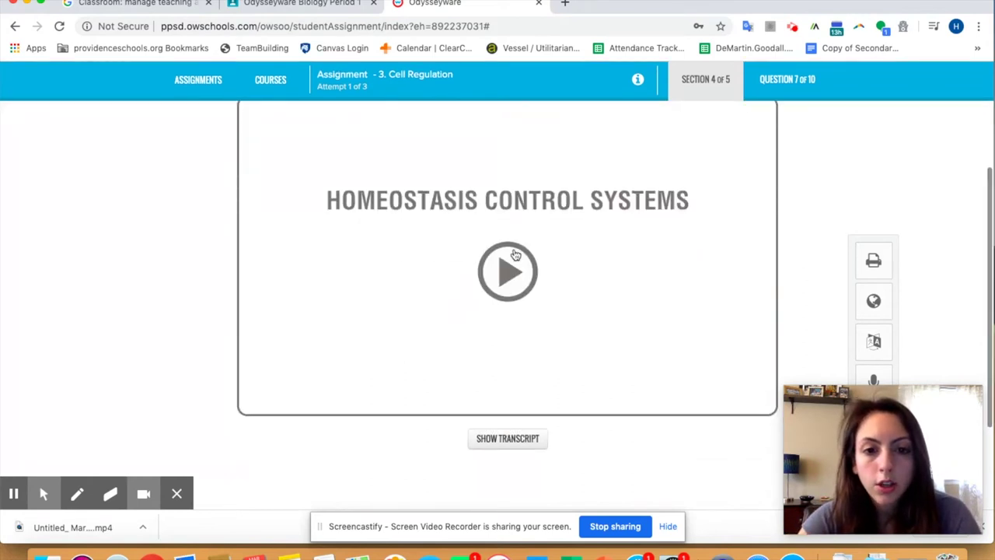
{"action": "scroll", "coordinate": [508, 258], "scroll_direction": "down", "scroll_amount": 4}
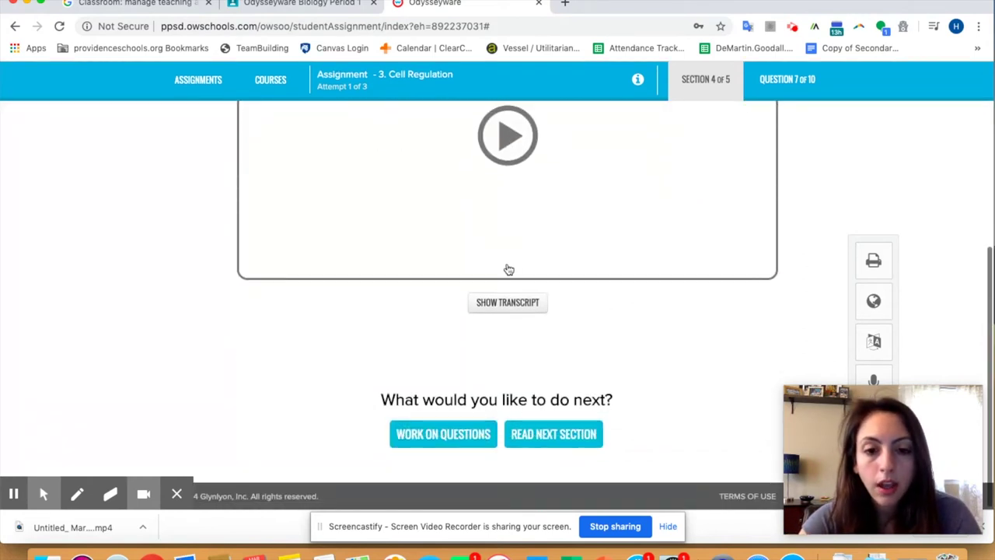
{"action": "left_click", "coordinate": [534, 431]}
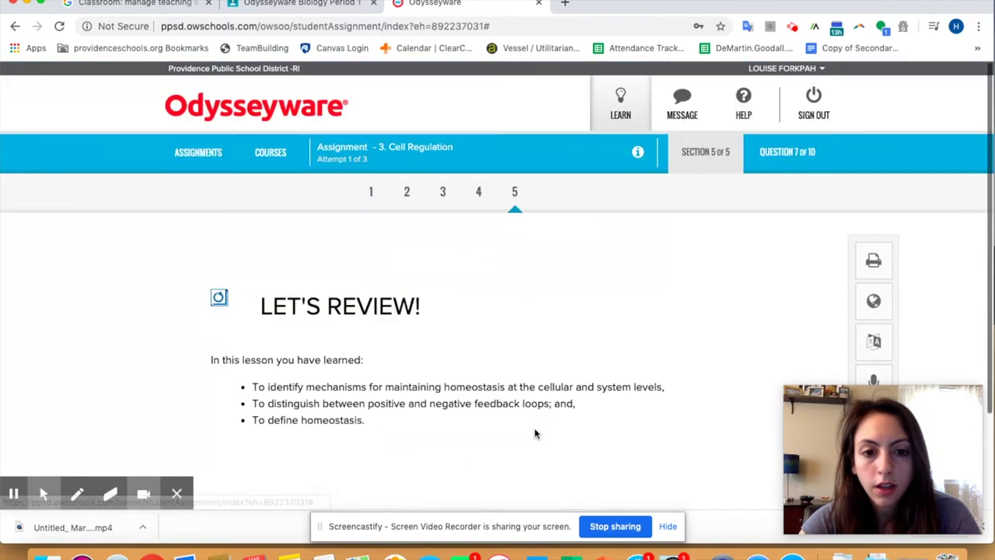
Step: Look over the summary, then return to section 4 and scroll to its bottom
{"action": "scroll", "coordinate": [366, 381], "scroll_direction": "down", "scroll_amount": 3}
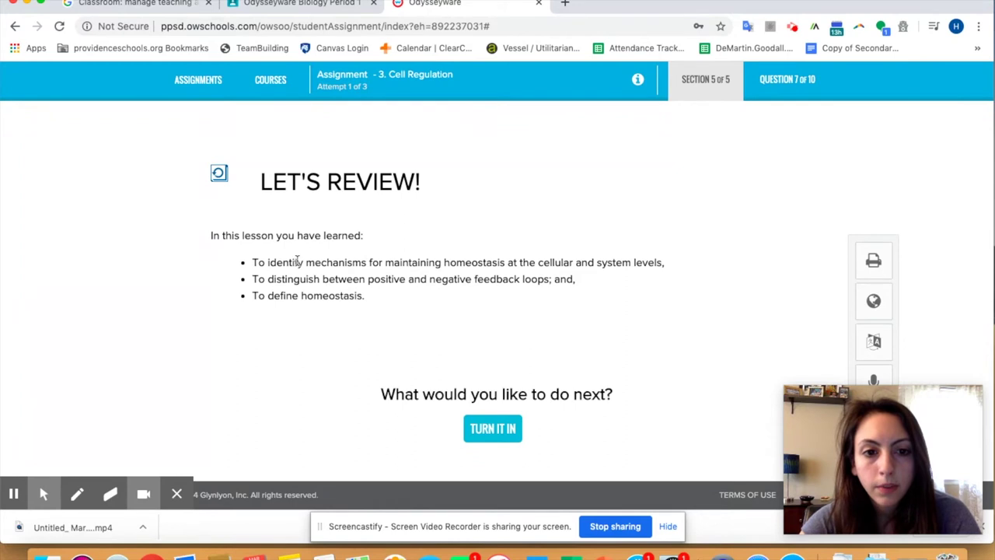
{"action": "scroll", "coordinate": [415, 224], "scroll_direction": "up", "scroll_amount": 2}
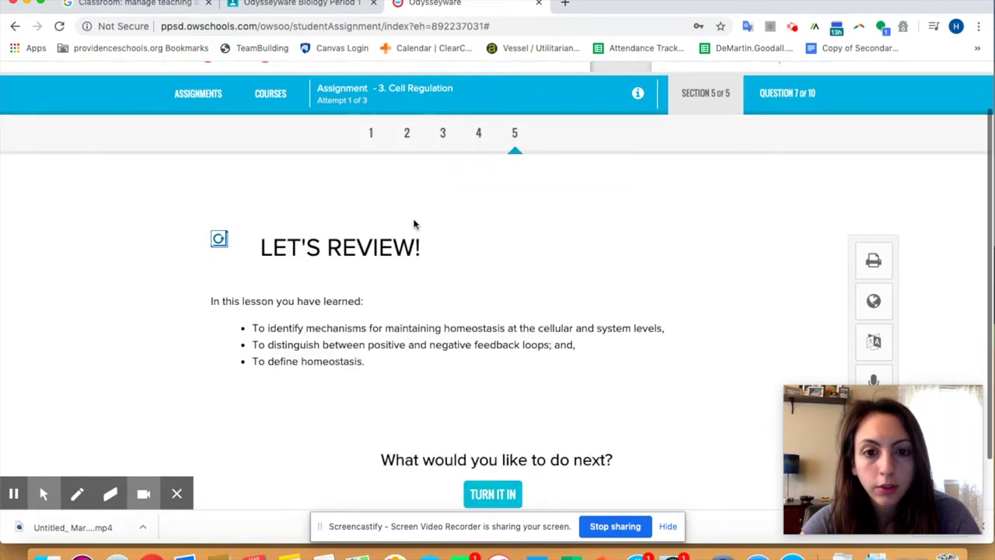
{"action": "scroll", "coordinate": [467, 314], "scroll_direction": "up", "scroll_amount": 2}
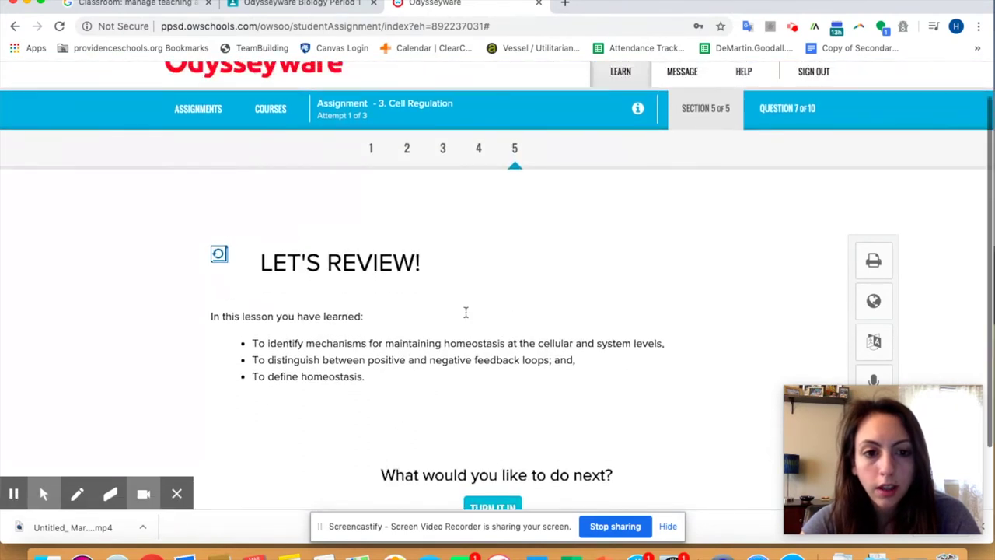
{"action": "left_click", "coordinate": [478, 188]}
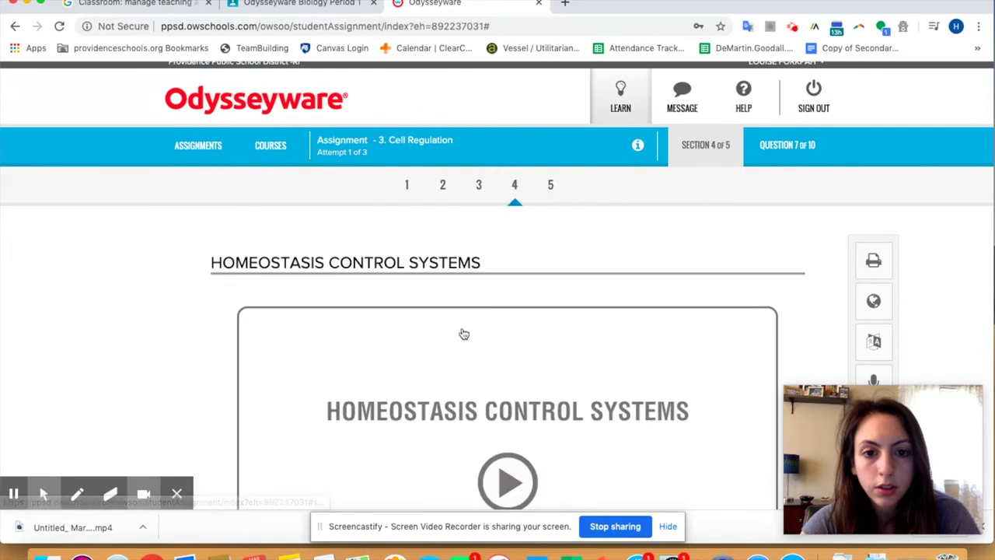
{"action": "scroll", "coordinate": [489, 304], "scroll_direction": "down", "scroll_amount": 5}
Step: Return to the Cell Regulation questions and look over questions 3, 4 and 5
{"action": "left_click", "coordinate": [443, 431]}
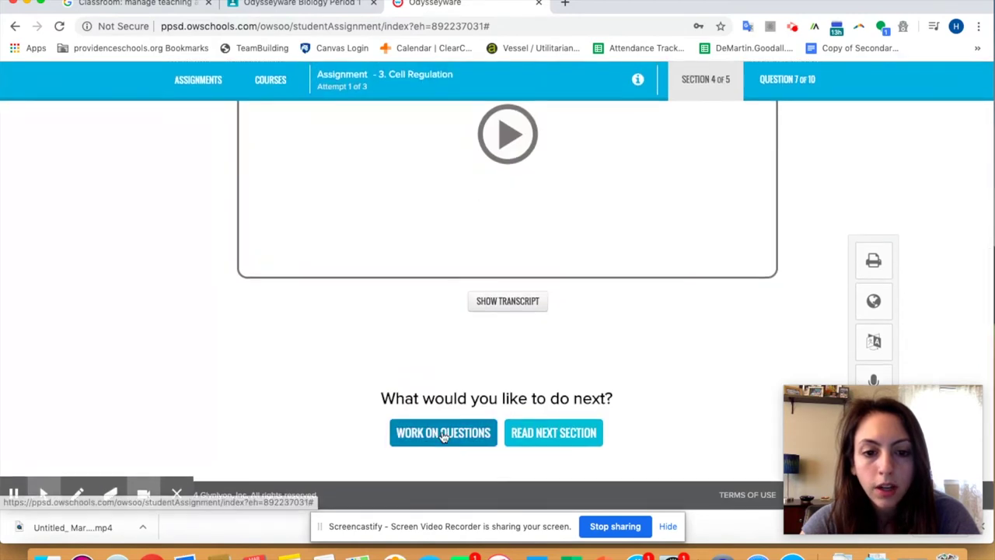
{"action": "scroll", "coordinate": [400, 303], "scroll_direction": "up", "scroll_amount": 3}
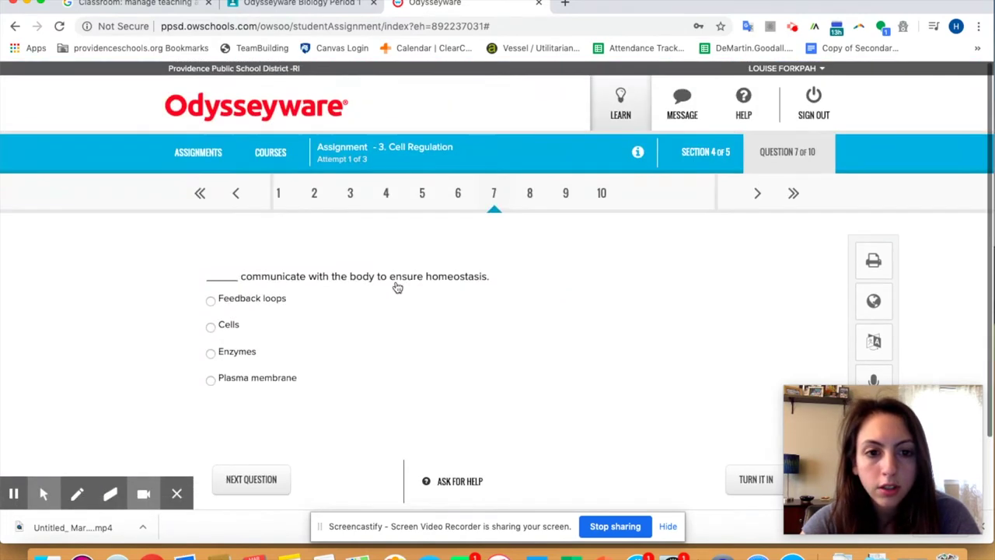
{"action": "scroll", "coordinate": [396, 286], "scroll_direction": "down", "scroll_amount": 1}
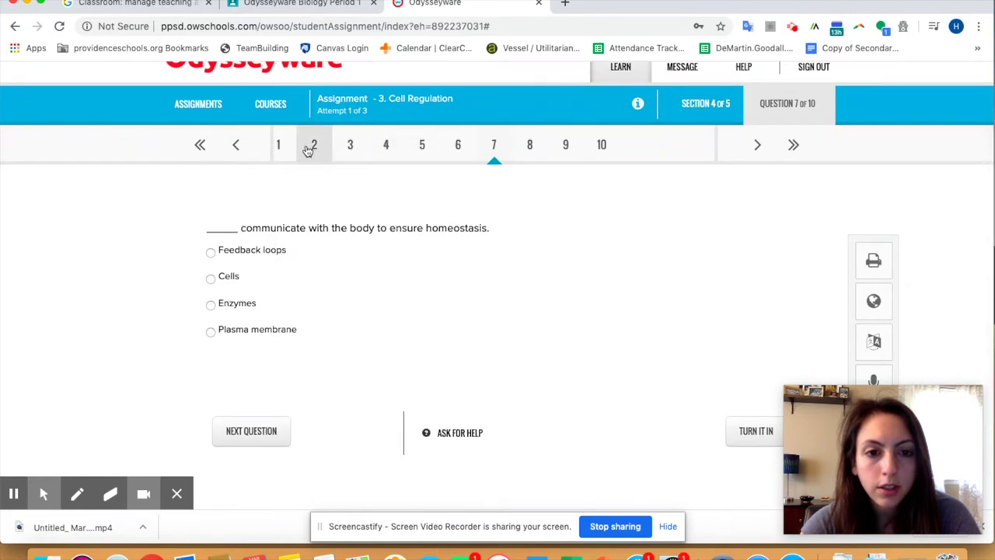
{"action": "left_click", "coordinate": [347, 148]}
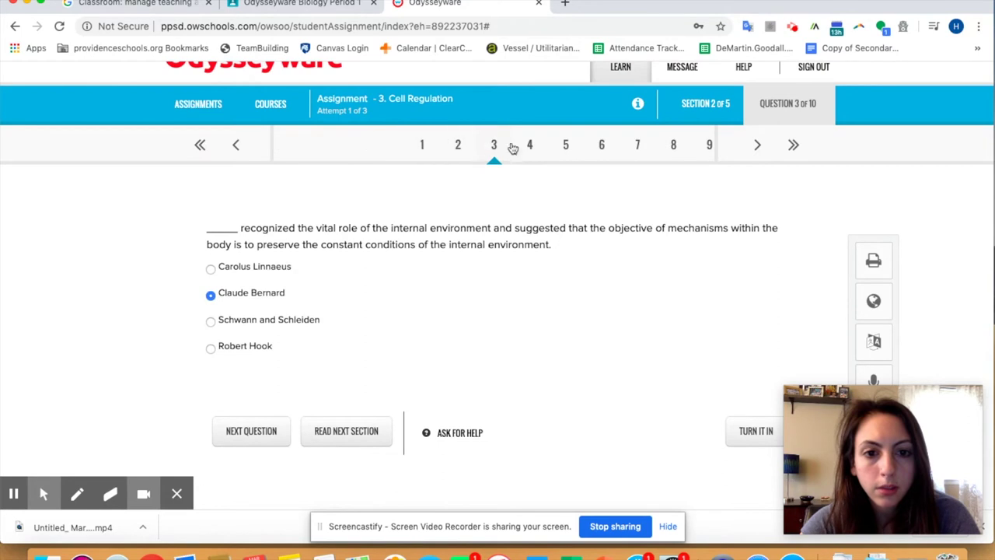
{"action": "left_click", "coordinate": [531, 147]}
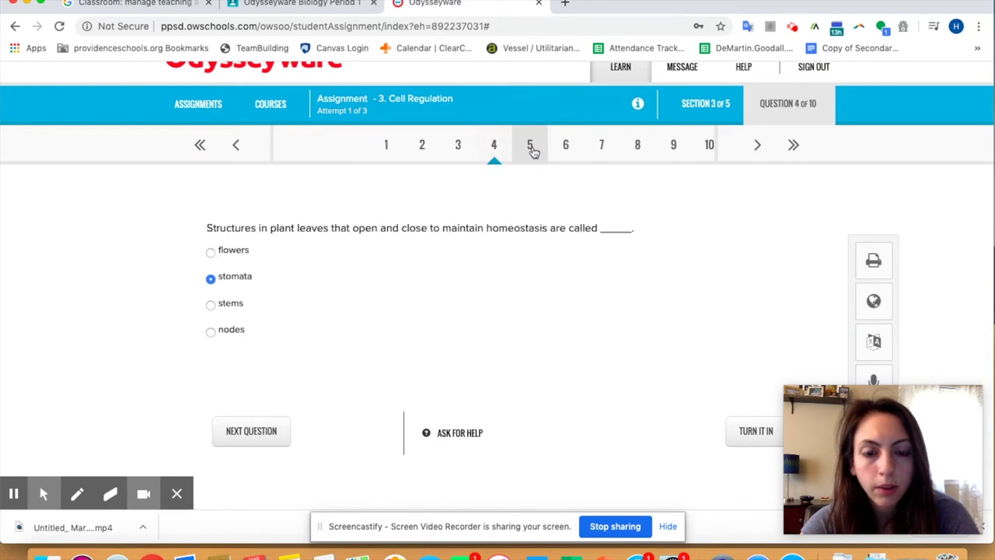
{"action": "left_click", "coordinate": [533, 148]}
Step: Step through questions 1 to 5 again, ending on the select-all question 5
{"action": "left_click", "coordinate": [350, 146]}
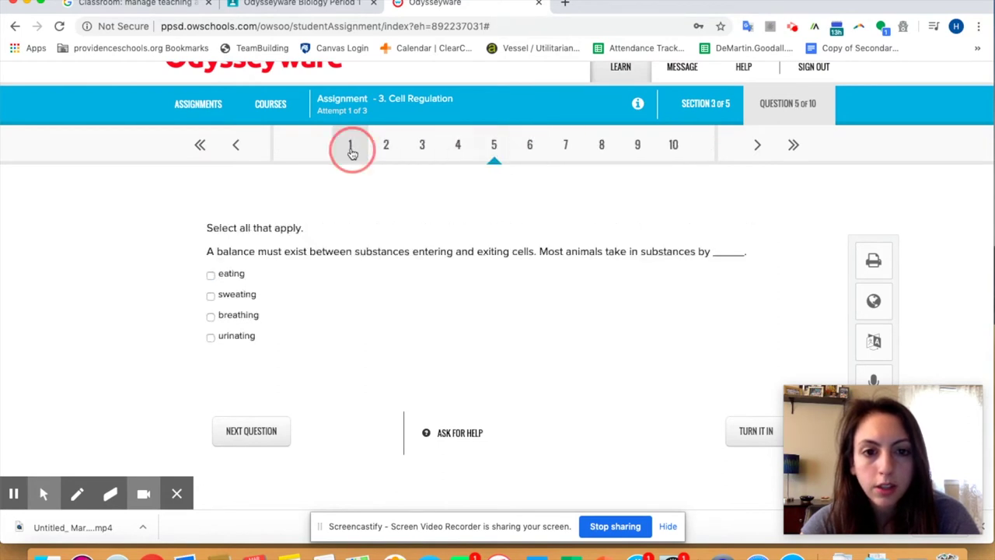
{"action": "left_click", "coordinate": [528, 146]}
{"action": "left_click", "coordinate": [531, 147]}
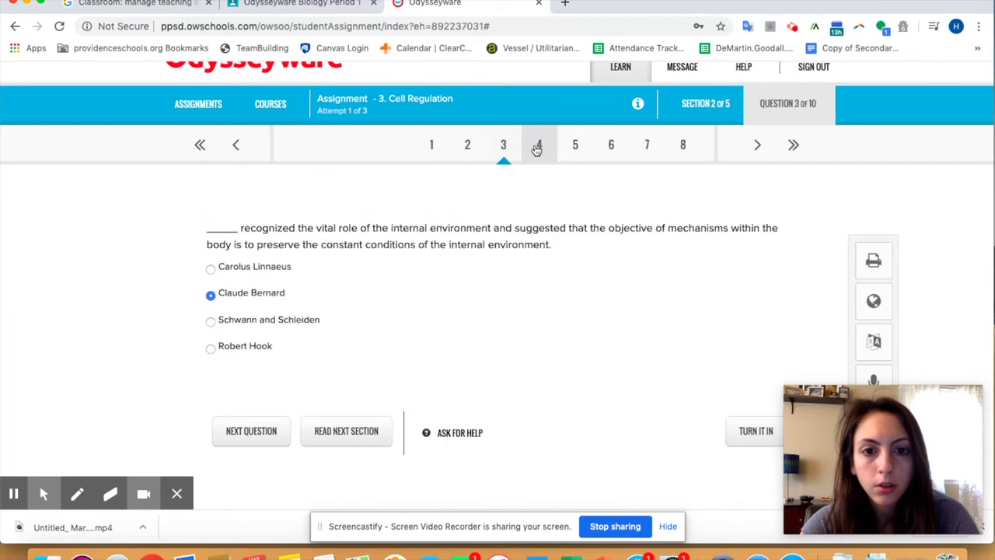
{"action": "left_click", "coordinate": [533, 147]}
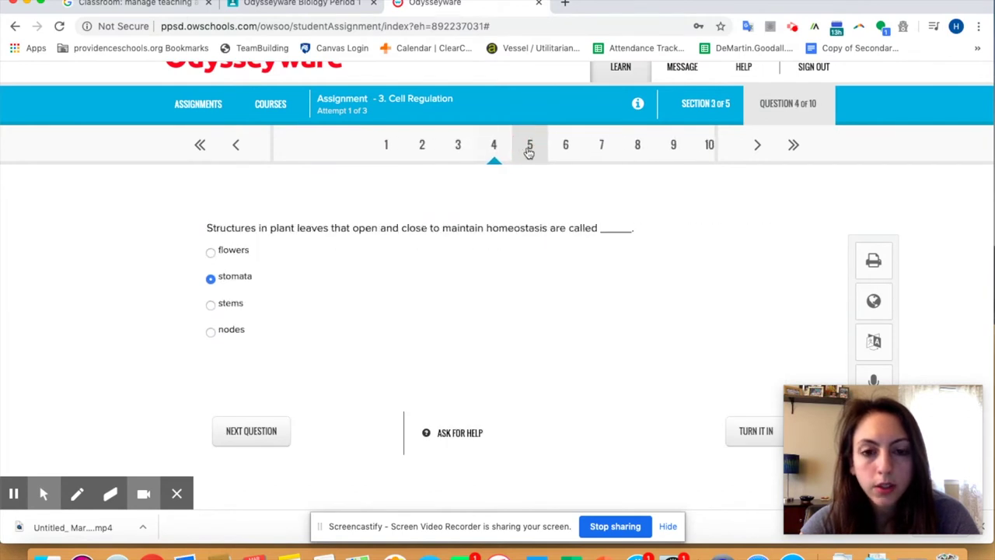
{"action": "left_click", "coordinate": [528, 147]}
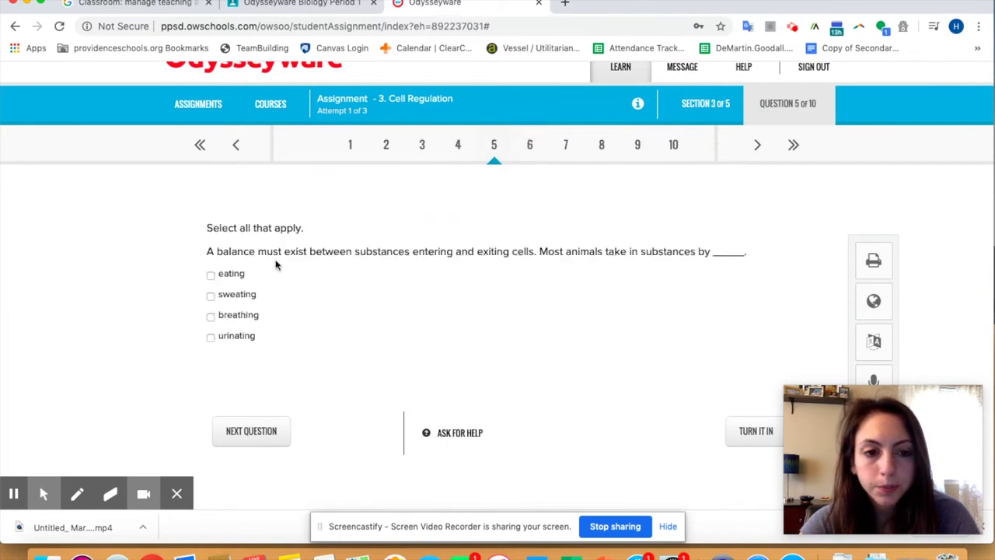
Step: Answer question 5 with eating and breathing, and question 6 with sweating and urinating
{"action": "scroll", "coordinate": [432, 273], "scroll_direction": "down", "scroll_amount": 2}
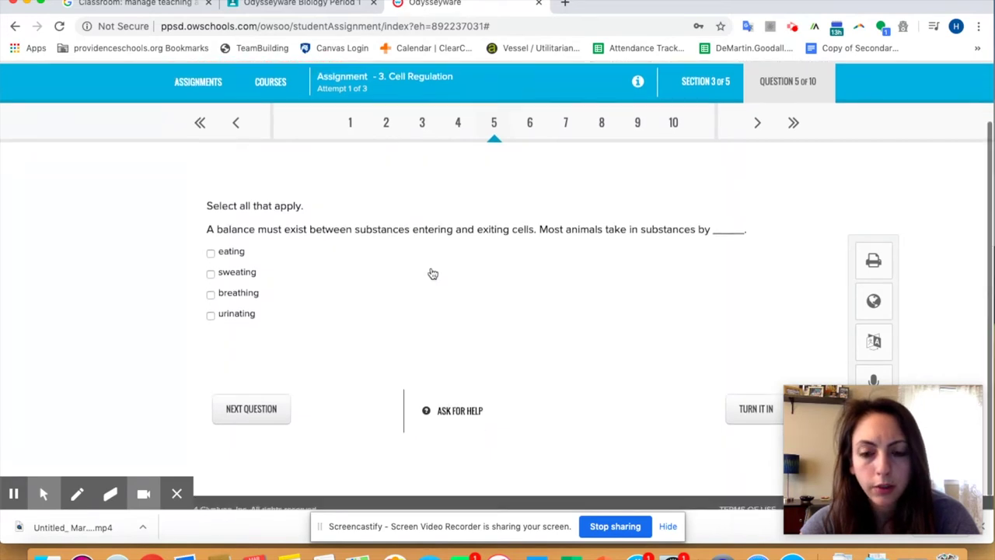
{"action": "scroll", "coordinate": [432, 273], "scroll_direction": "up", "scroll_amount": 2}
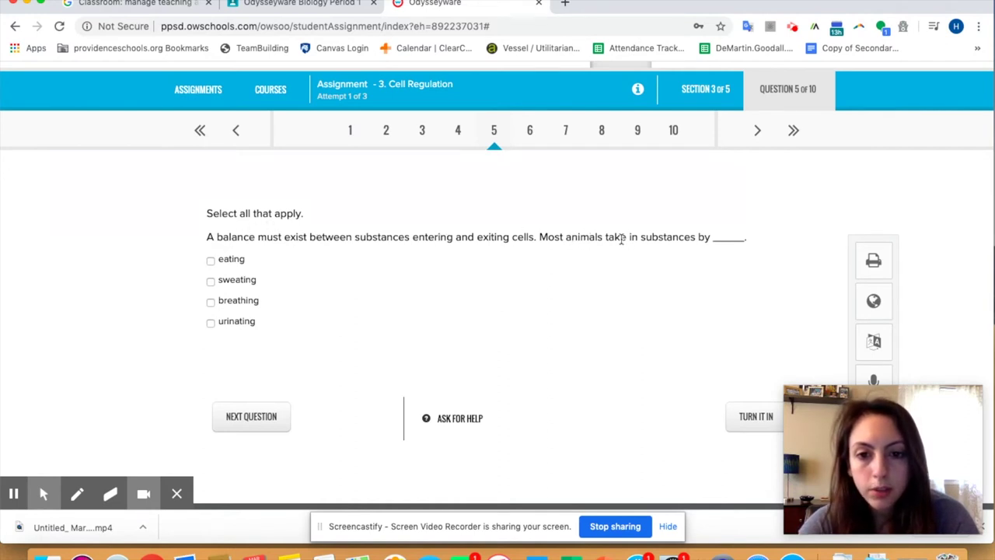
{"action": "left_click", "coordinate": [210, 261]}
{"action": "left_click", "coordinate": [211, 302]}
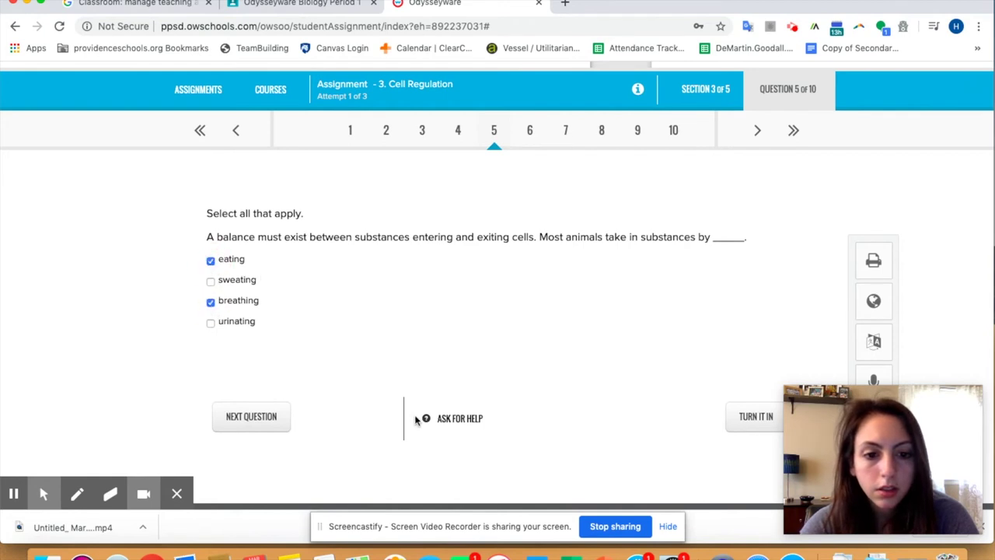
{"action": "left_click", "coordinate": [274, 420]}
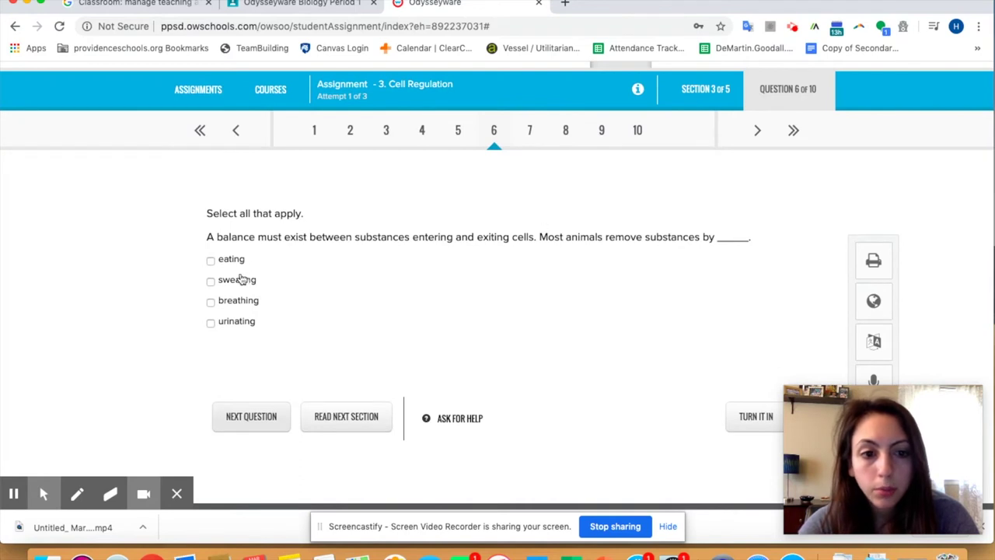
{"action": "left_click", "coordinate": [216, 282]}
{"action": "left_click", "coordinate": [212, 324]}
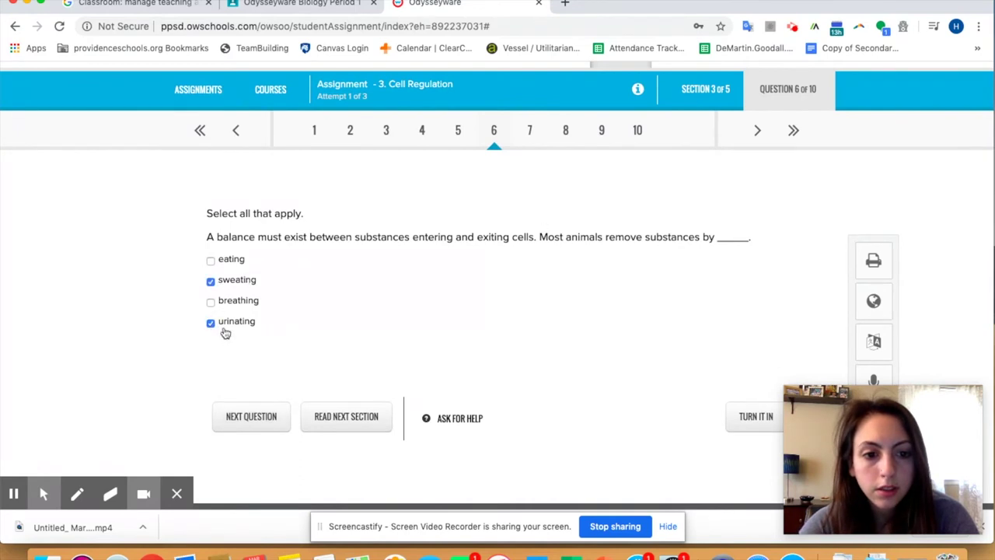
{"action": "left_click", "coordinate": [269, 420]}
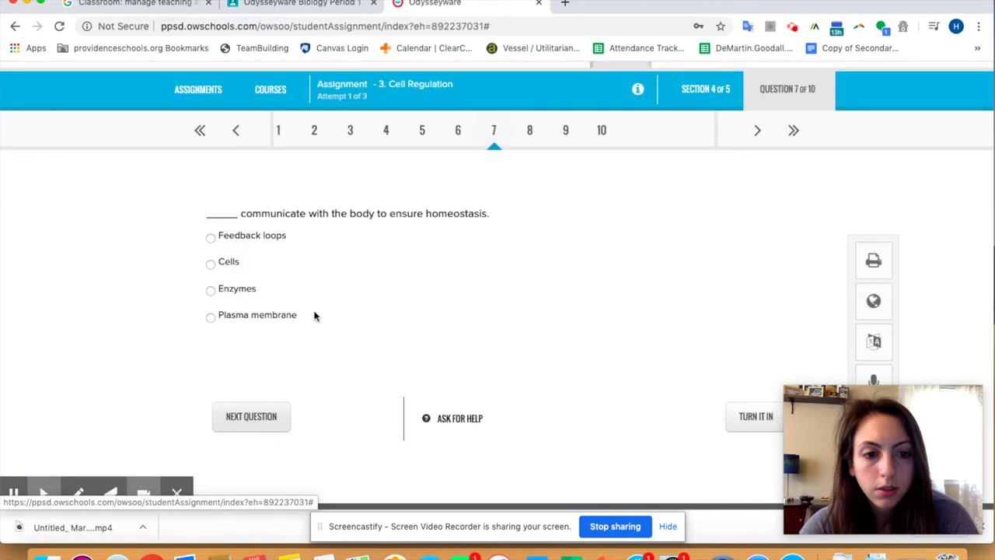
Step: Answer question 7 Feedback loops, question 8 positive feedback loop, and question 9 Positive
{"action": "left_click", "coordinate": [253, 236]}
{"action": "left_click", "coordinate": [265, 412]}
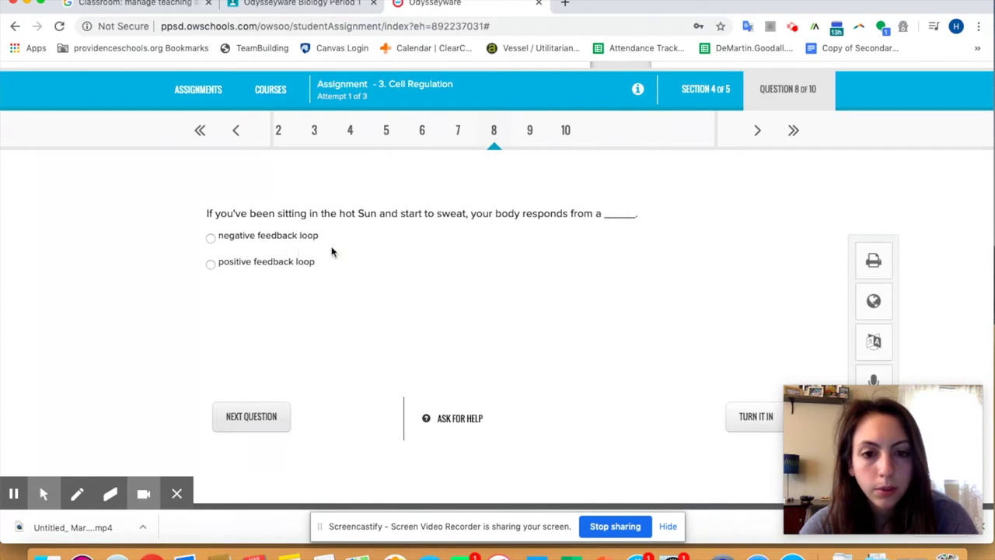
{"action": "left_click", "coordinate": [289, 268]}
{"action": "left_click", "coordinate": [266, 420]}
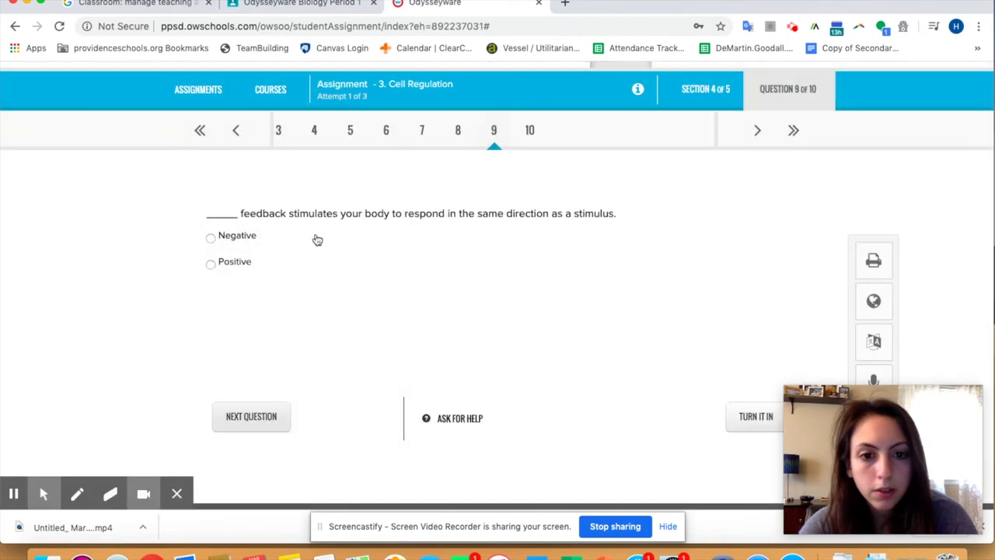
{"action": "left_click", "coordinate": [236, 266]}
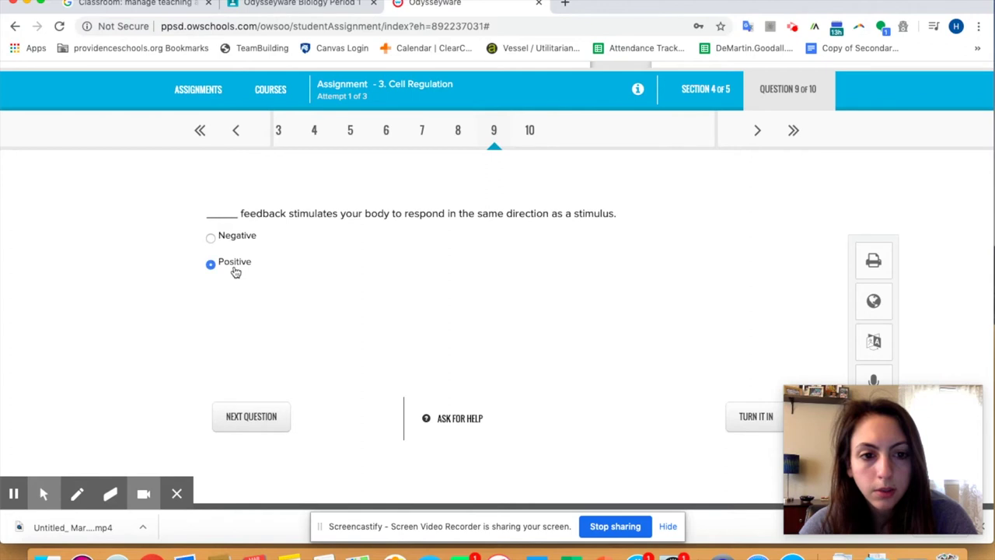
{"action": "left_click", "coordinate": [262, 420]}
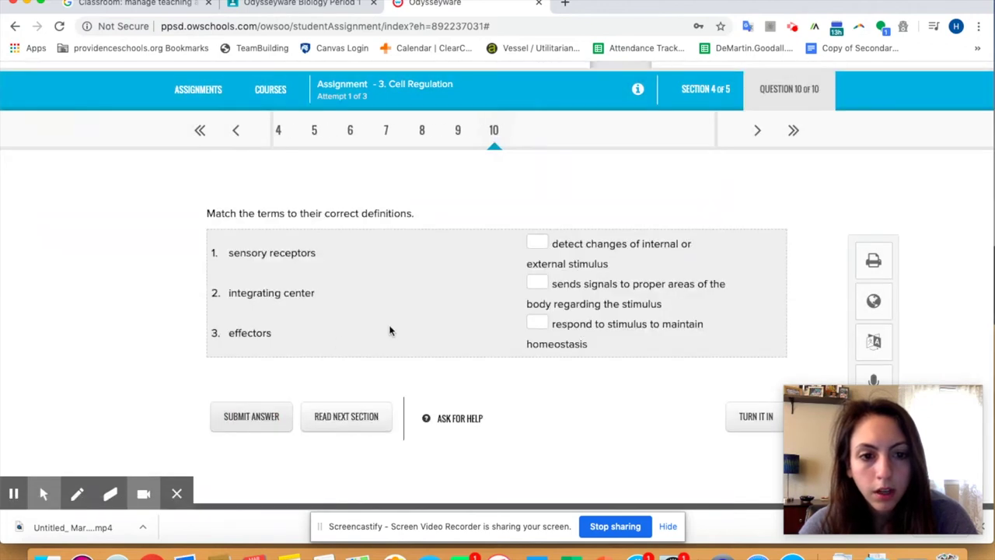
Step: Fill question 10's matching blanks with 1, 2 and 3 and submit the answer
{"action": "left_click", "coordinate": [545, 243]}
{"action": "type", "text": "1"}
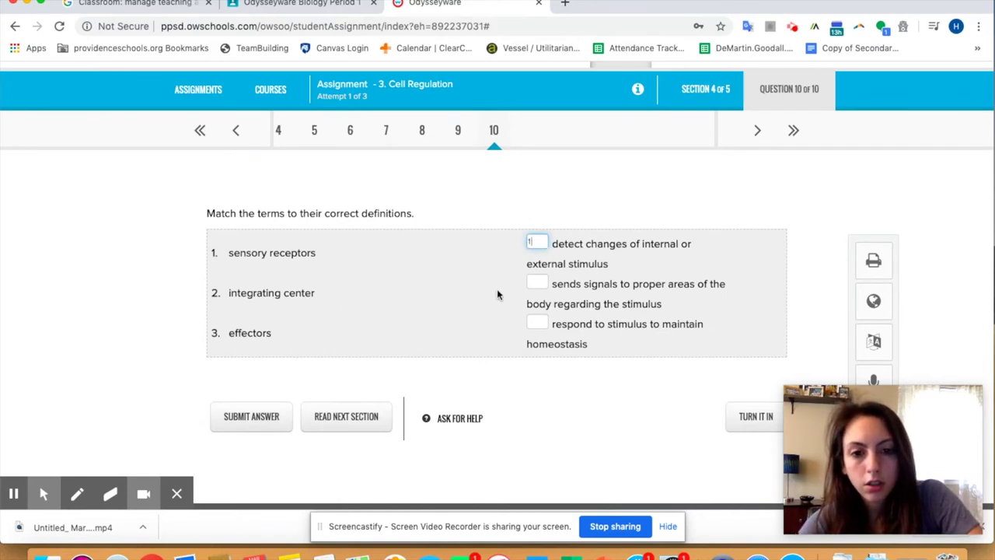
{"action": "left_click", "coordinate": [534, 283]}
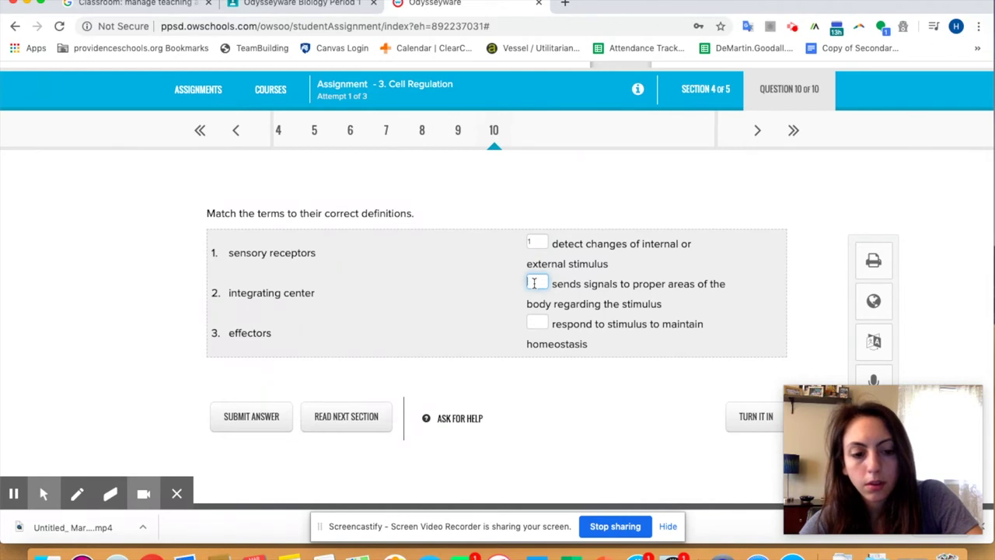
{"action": "left_click", "coordinate": [542, 324]}
{"action": "type", "text": "3"}
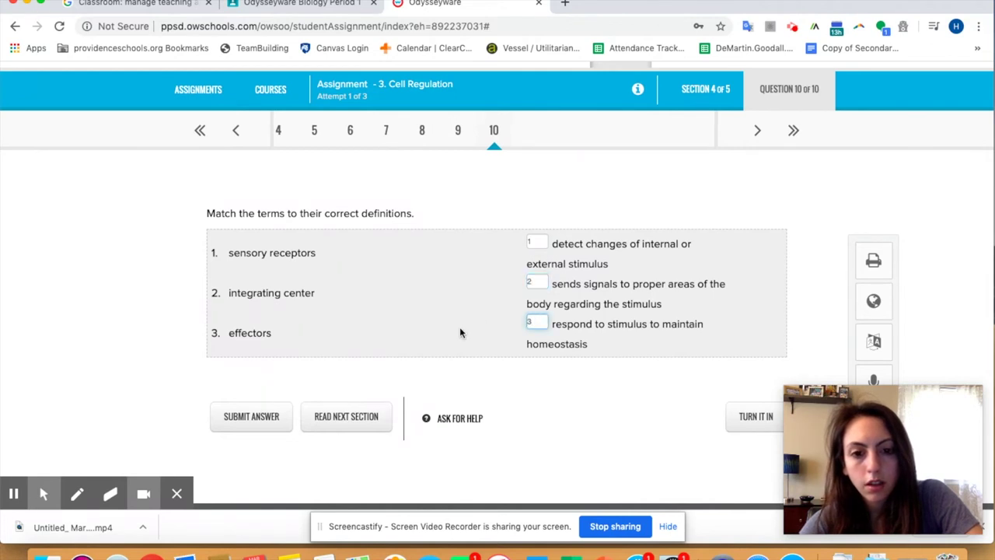
{"action": "left_click", "coordinate": [459, 333]}
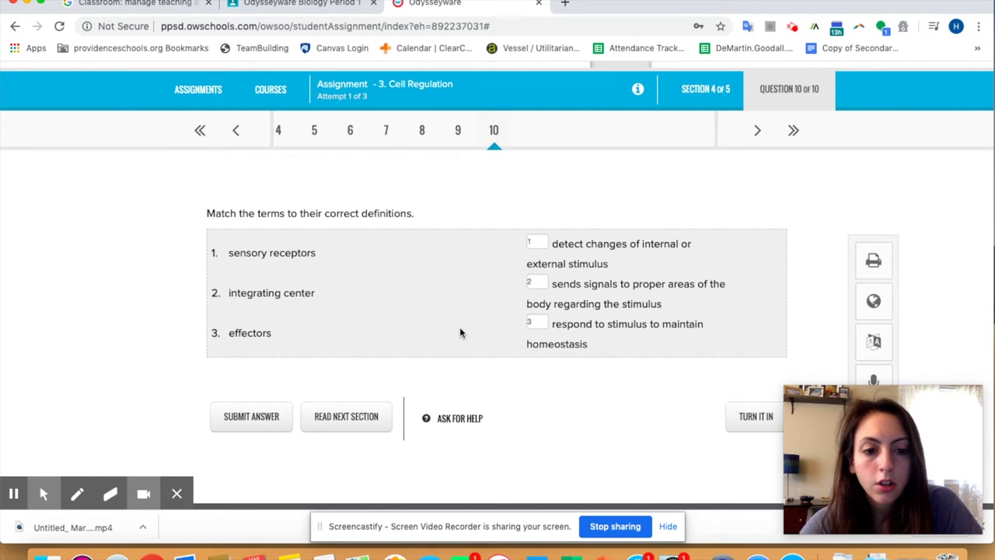
{"action": "left_click", "coordinate": [264, 420]}
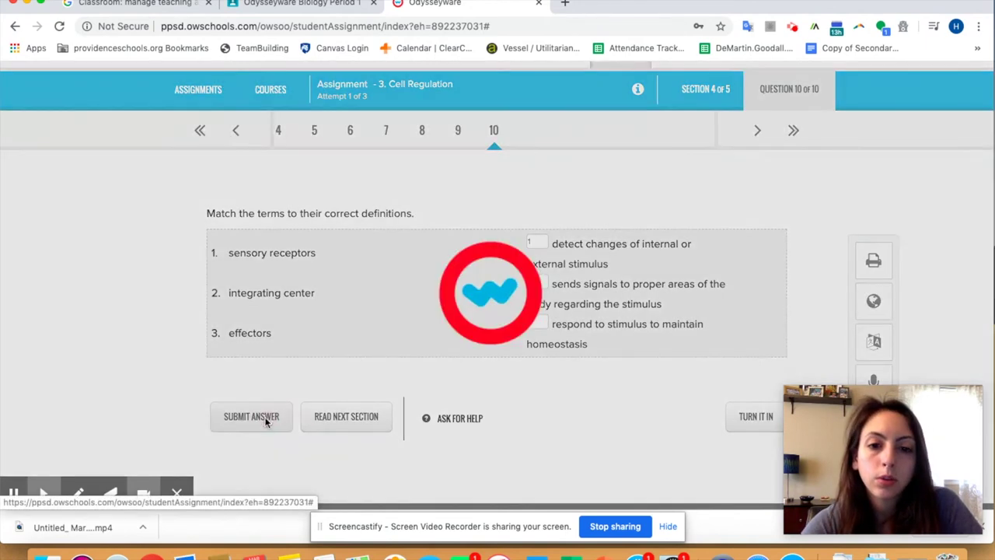
{"action": "scroll", "coordinate": [551, 351], "scroll_direction": "down", "scroll_amount": 2}
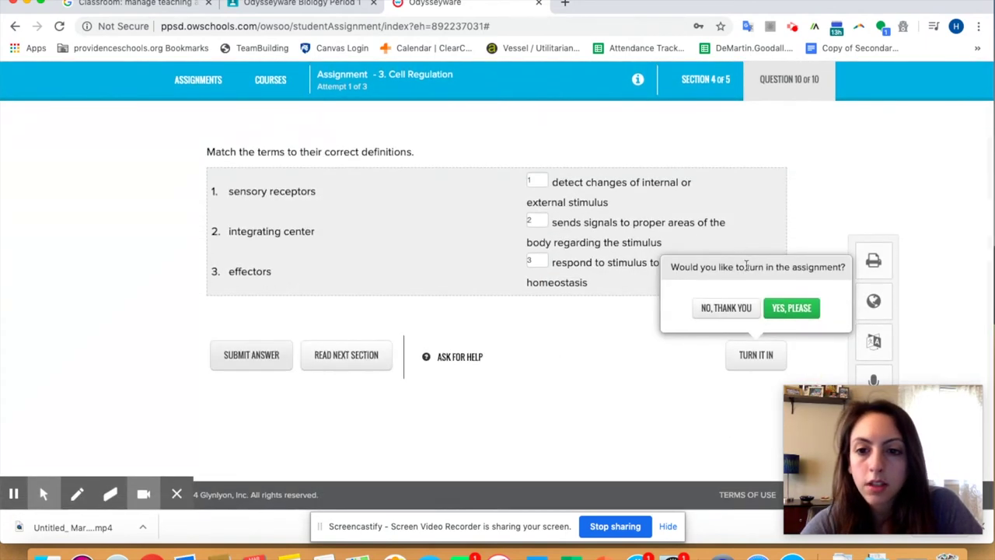
Step: Confirm turning in Cell Regulation and view the 87.5% score with Cell Intro suggested next
{"action": "scroll", "coordinate": [718, 248], "scroll_direction": "up", "scroll_amount": 3}
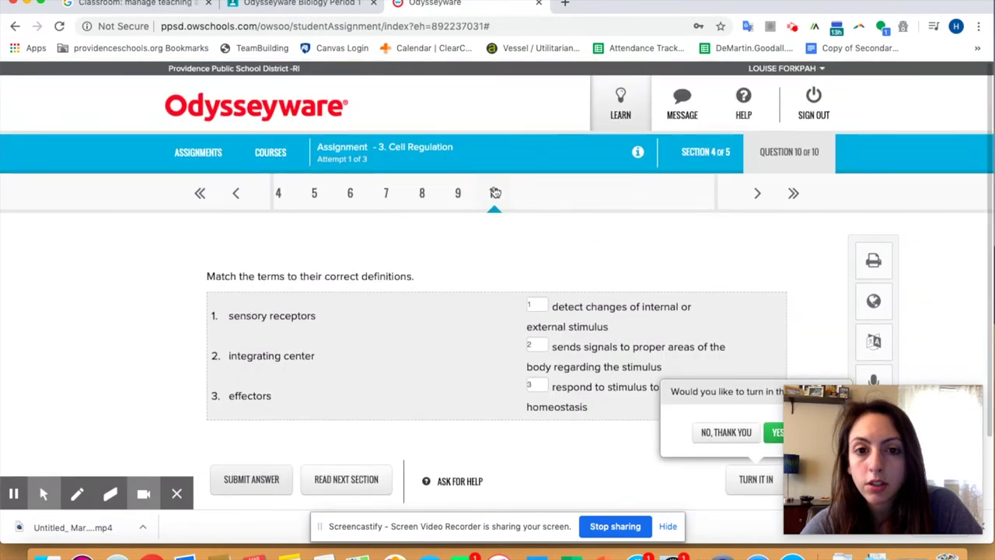
{"action": "scroll", "coordinate": [690, 273], "scroll_direction": "down", "scroll_amount": 3}
{"action": "scroll", "coordinate": [739, 273], "scroll_direction": "up", "scroll_amount": 1}
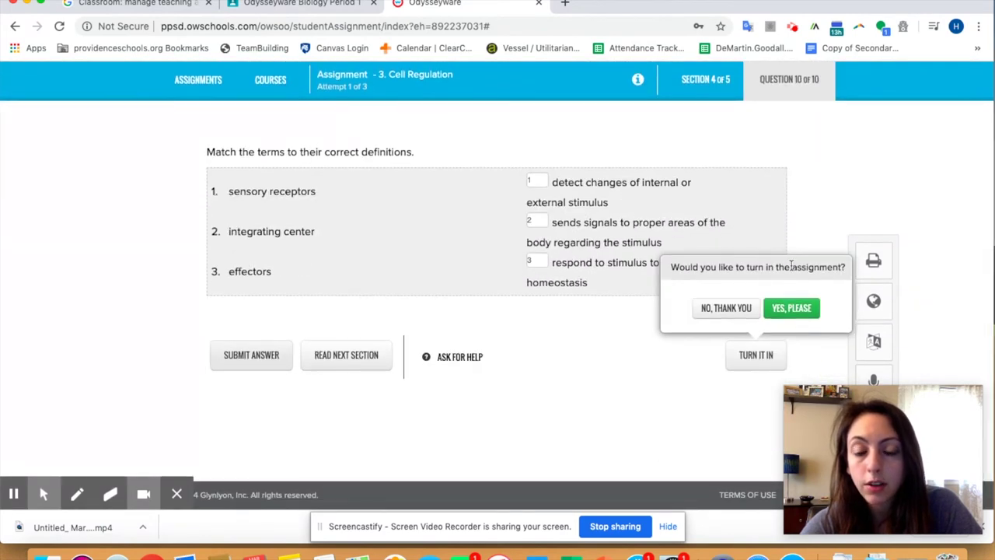
{"action": "left_click", "coordinate": [790, 308]}
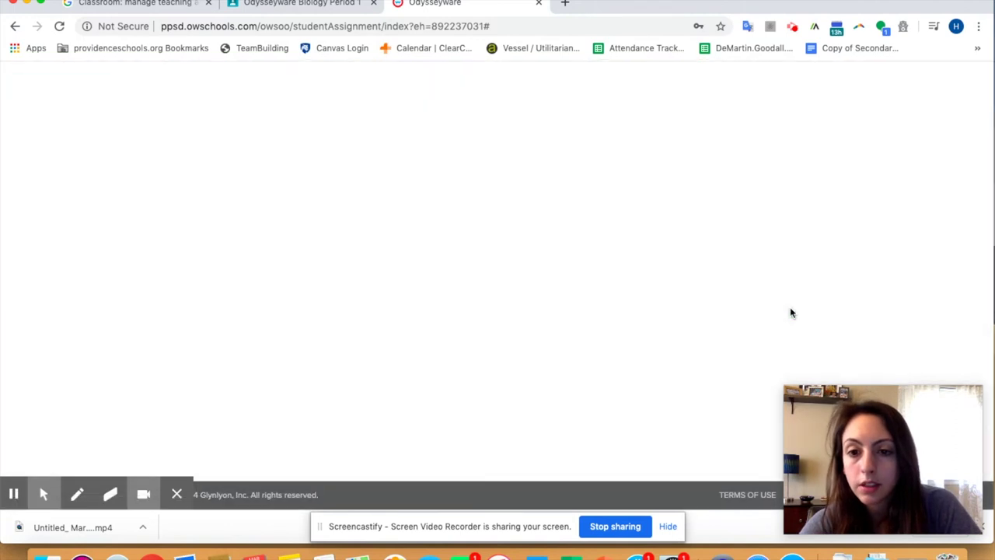
{"action": "scroll", "coordinate": [658, 195], "scroll_direction": "up", "scroll_amount": 3}
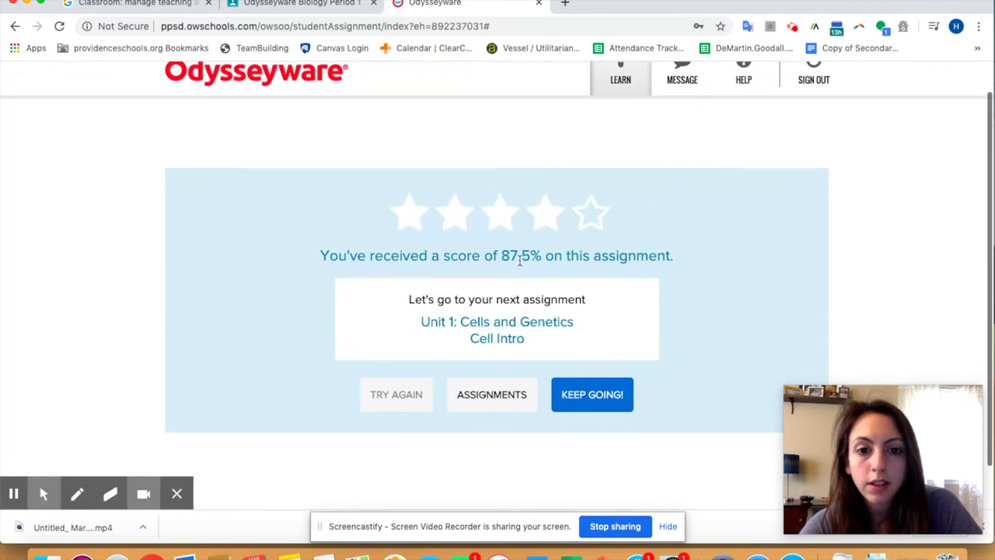
{"action": "scroll", "coordinate": [591, 265], "scroll_direction": "down", "scroll_amount": 2}
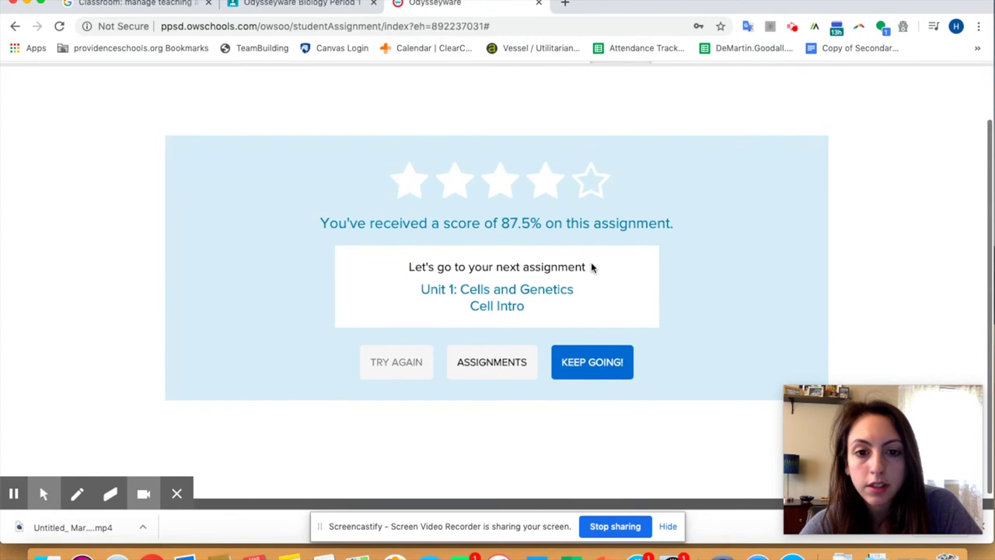
{"action": "scroll", "coordinate": [624, 402], "scroll_direction": "up", "scroll_amount": 1}
Step: Browse the overdue PPSD Biology 2019-20 assignments, then show the course overview with 85.2% score
{"action": "left_click", "coordinate": [499, 388]}
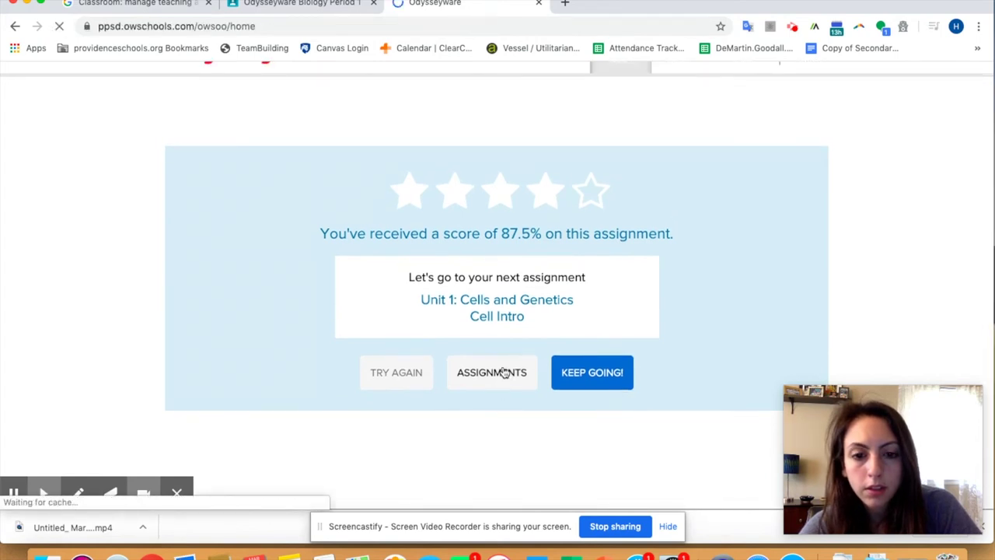
{"action": "scroll", "coordinate": [507, 378], "scroll_direction": "down", "scroll_amount": 1}
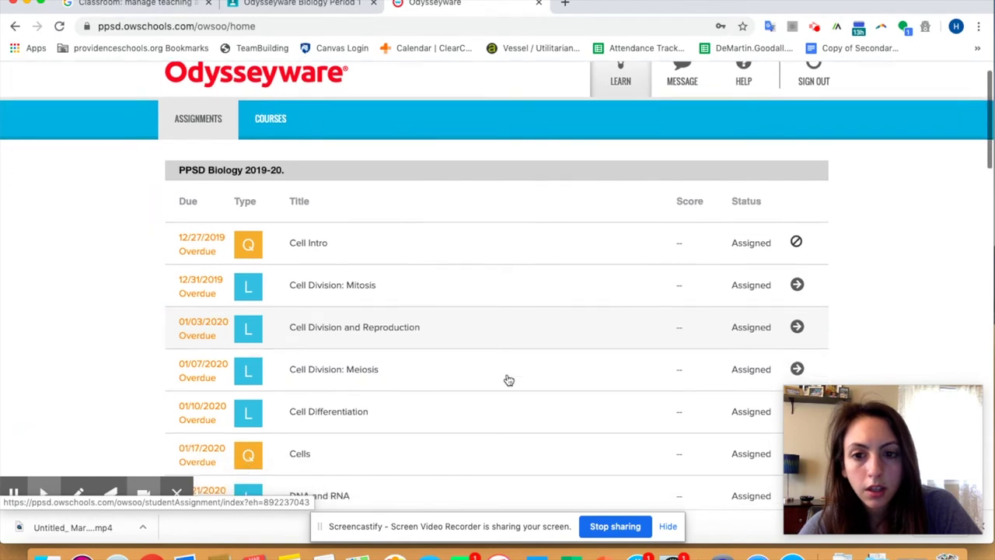
{"action": "mouse_move", "coordinate": [797, 245]}
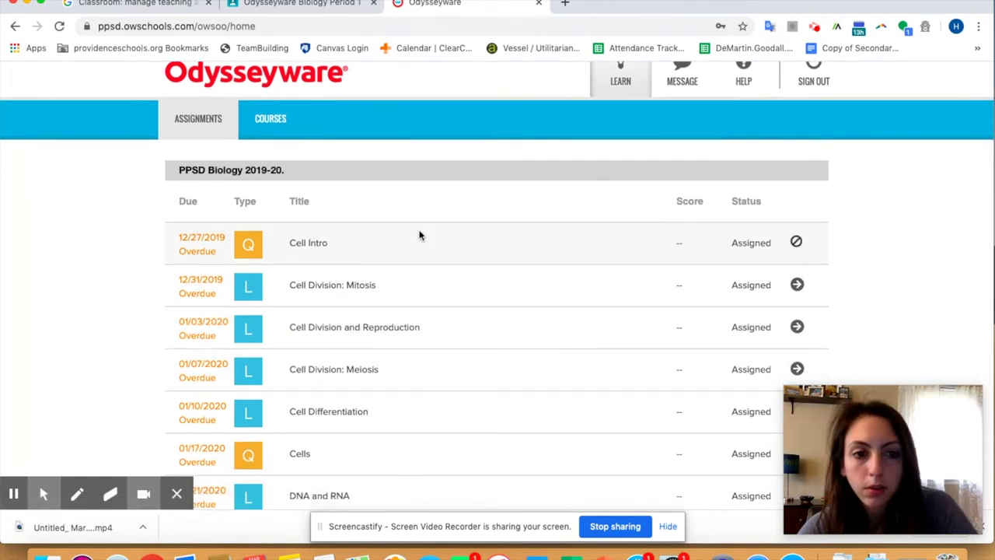
{"action": "scroll", "coordinate": [531, 241], "scroll_direction": "down", "scroll_amount": 1}
{"action": "scroll", "coordinate": [531, 242], "scroll_direction": "up", "scroll_amount": 2}
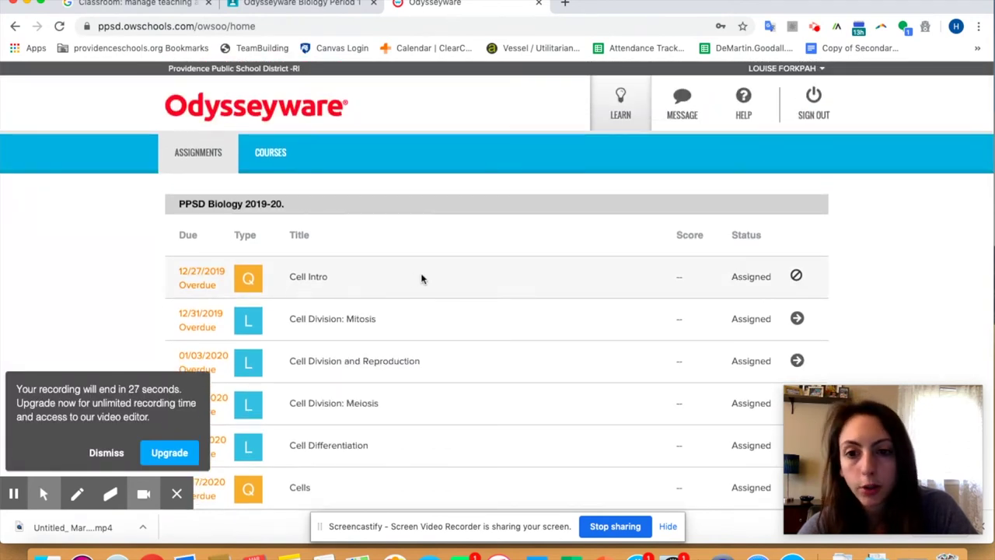
{"action": "scroll", "coordinate": [484, 291], "scroll_direction": "down", "scroll_amount": 2}
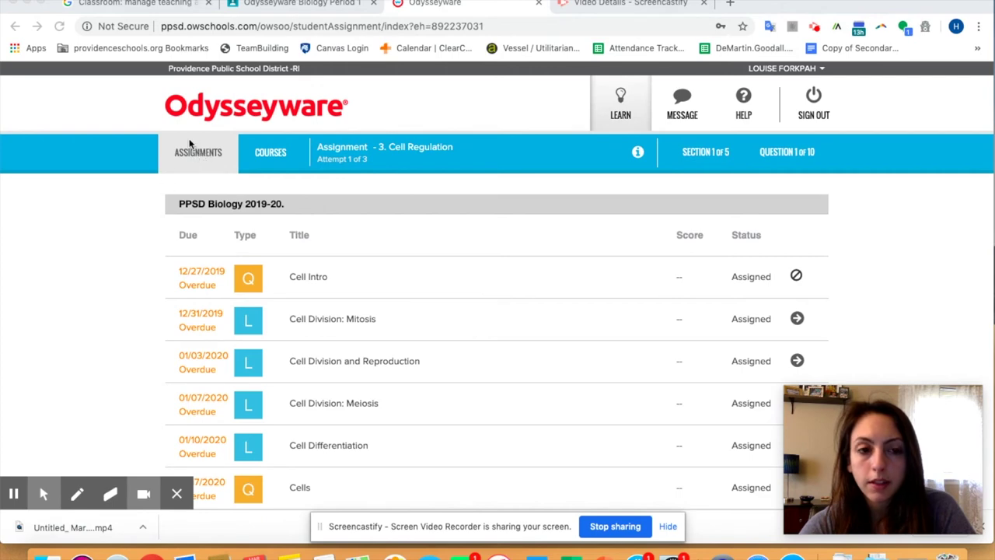
{"action": "scroll", "coordinate": [360, 397], "scroll_direction": "down", "scroll_amount": 15}
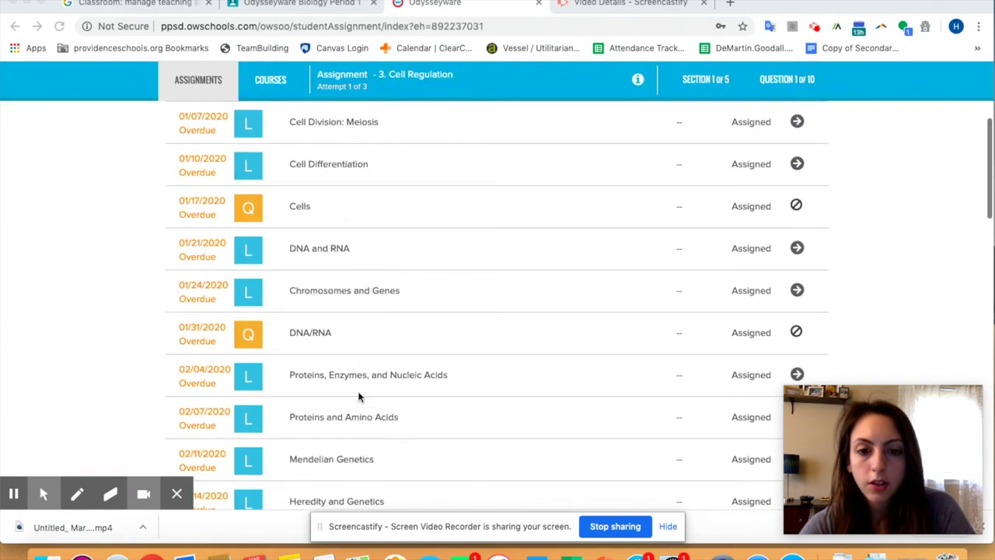
{"action": "scroll", "coordinate": [360, 397], "scroll_direction": "up", "scroll_amount": 12}
{"action": "scroll", "coordinate": [359, 397], "scroll_direction": "up", "scroll_amount": 6}
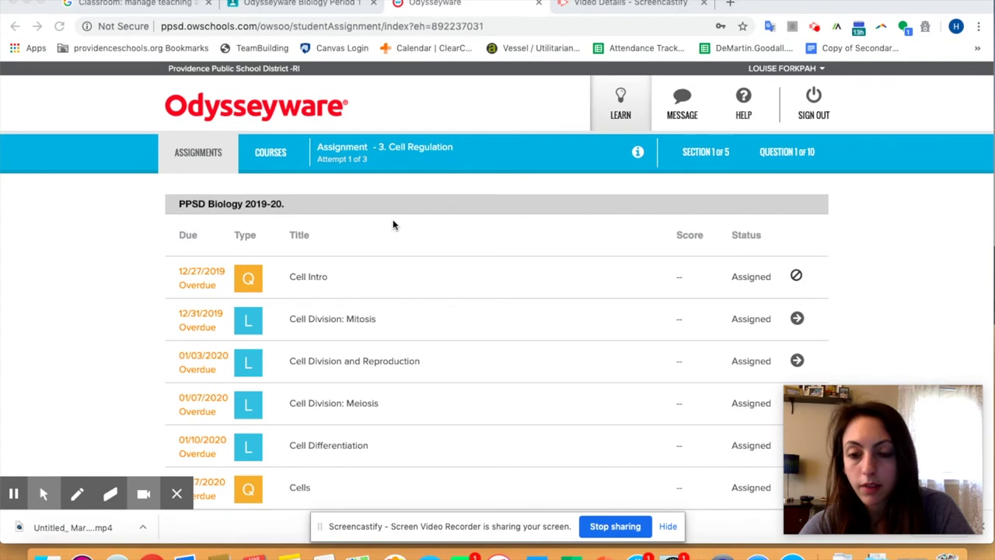
{"action": "left_click", "coordinate": [276, 154]}
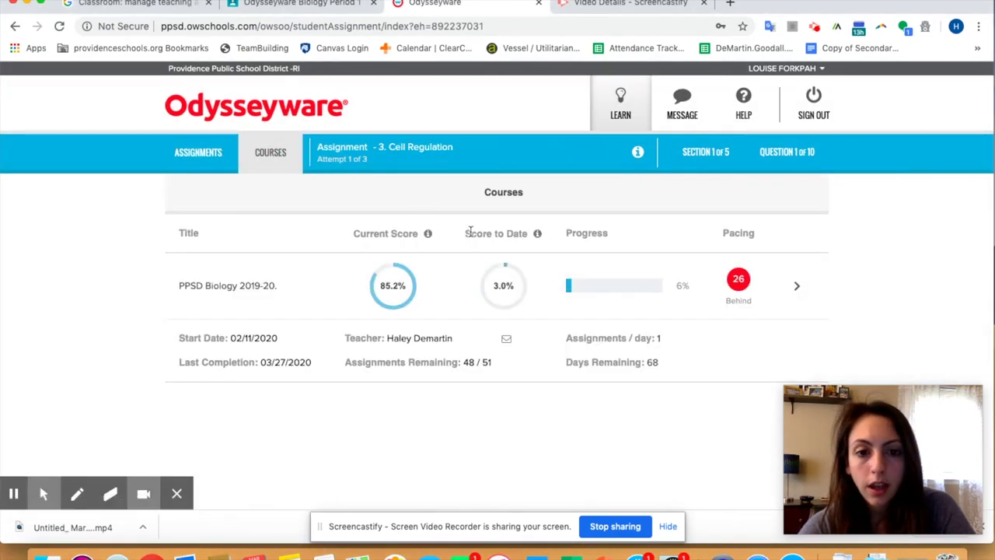
Step: Open the Cells and Genetics unit and reopen the graded Cell Regulation lesson from it
{"action": "scroll", "coordinate": [469, 229], "scroll_direction": "down", "scroll_amount": 1}
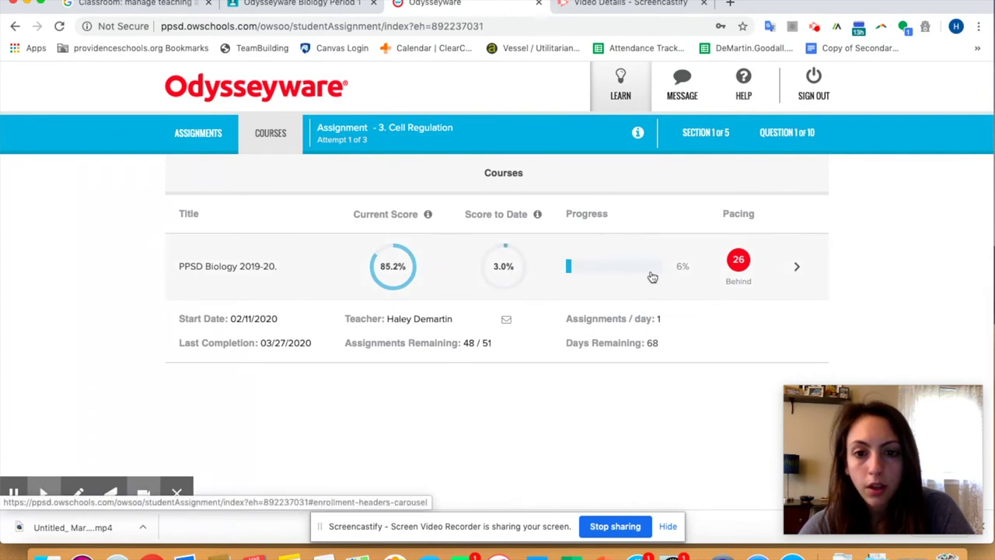
{"action": "left_click", "coordinate": [796, 270]}
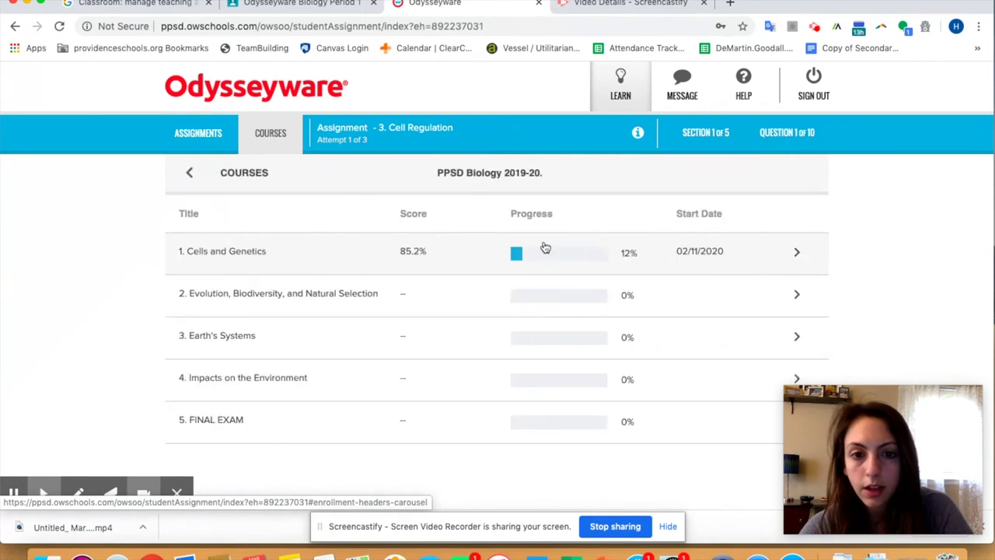
{"action": "scroll", "coordinate": [545, 247], "scroll_direction": "down", "scroll_amount": 1}
{"action": "scroll", "coordinate": [545, 247], "scroll_direction": "up", "scroll_amount": 1}
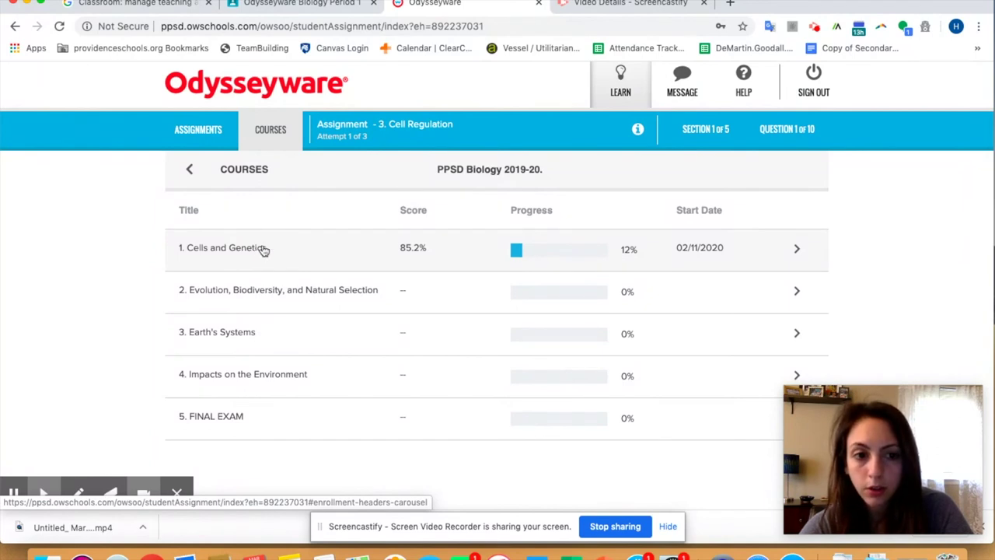
{"action": "left_click", "coordinate": [257, 250]}
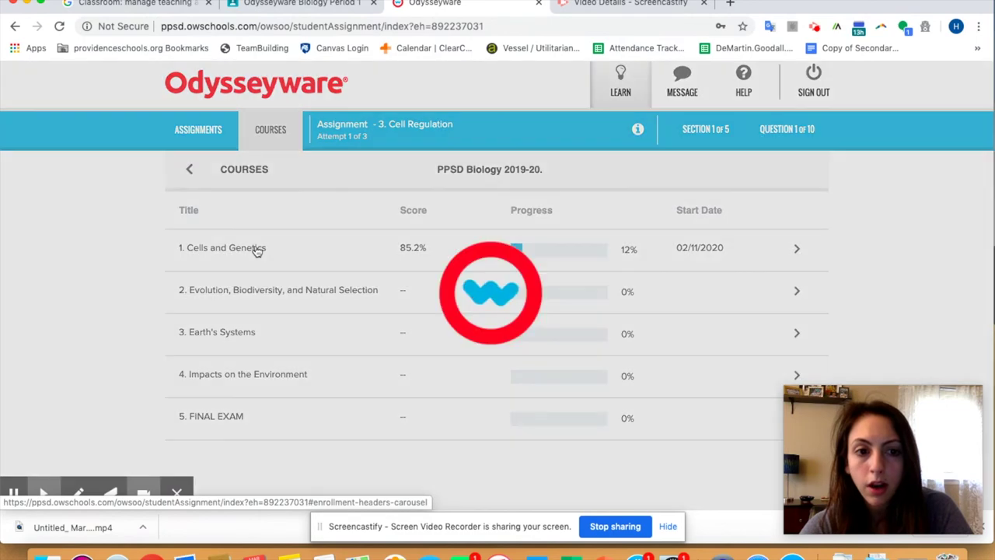
{"action": "scroll", "coordinate": [429, 259], "scroll_direction": "down", "scroll_amount": 1}
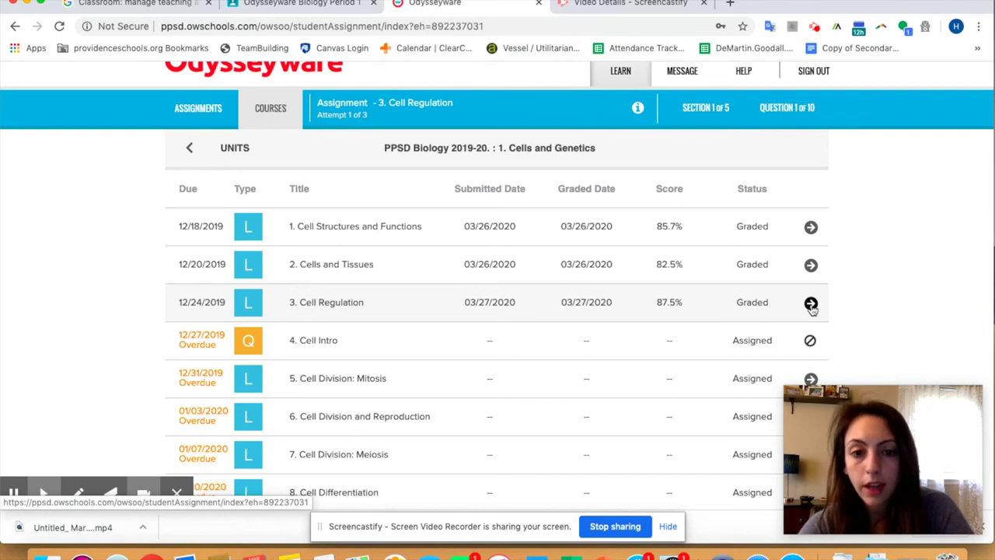
{"action": "left_click", "coordinate": [810, 305]}
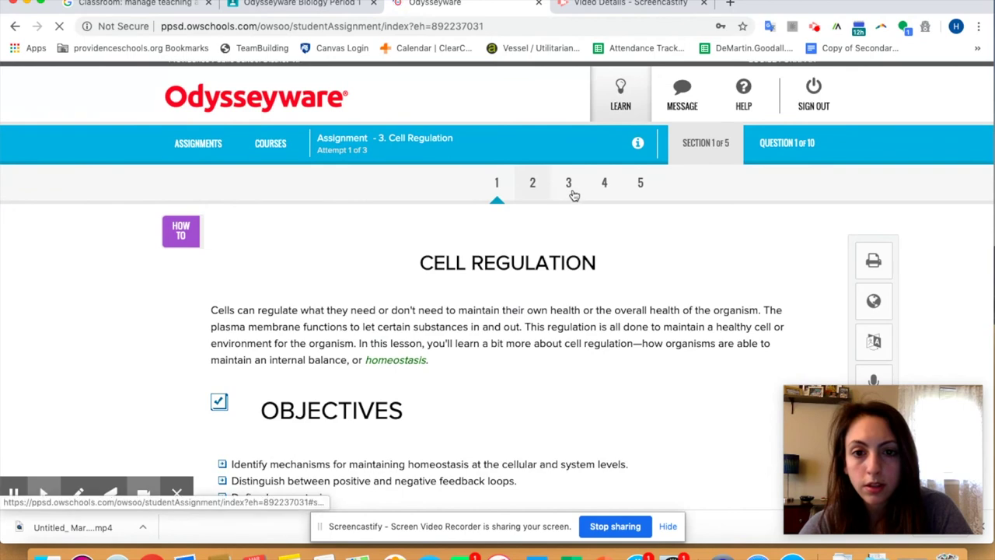
Step: Move to the graded Cell Regulation questions and browse questions 7, 1, 2 and 6
{"action": "left_click", "coordinate": [602, 195]}
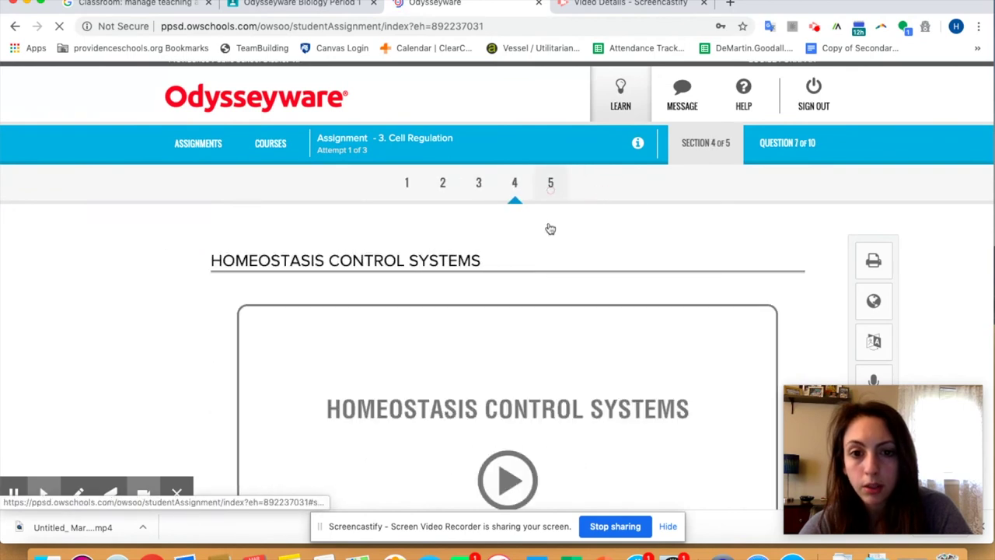
{"action": "left_click", "coordinate": [772, 153]}
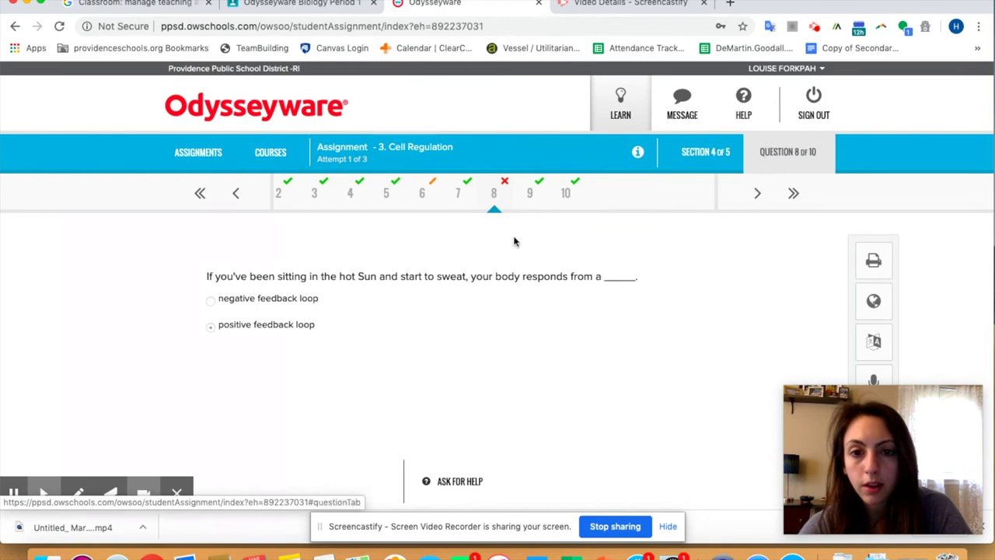
{"action": "left_click", "coordinate": [237, 193]}
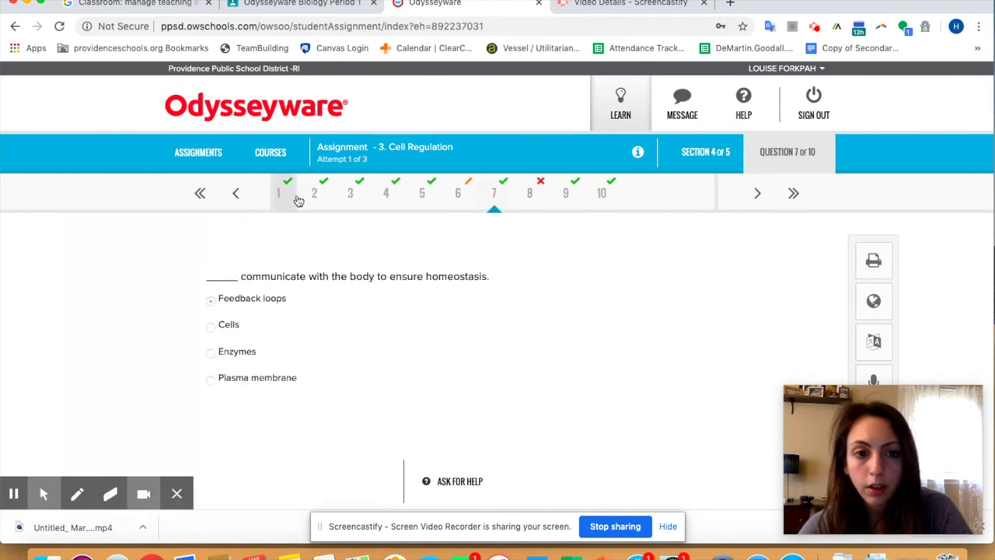
{"action": "left_click", "coordinate": [286, 195]}
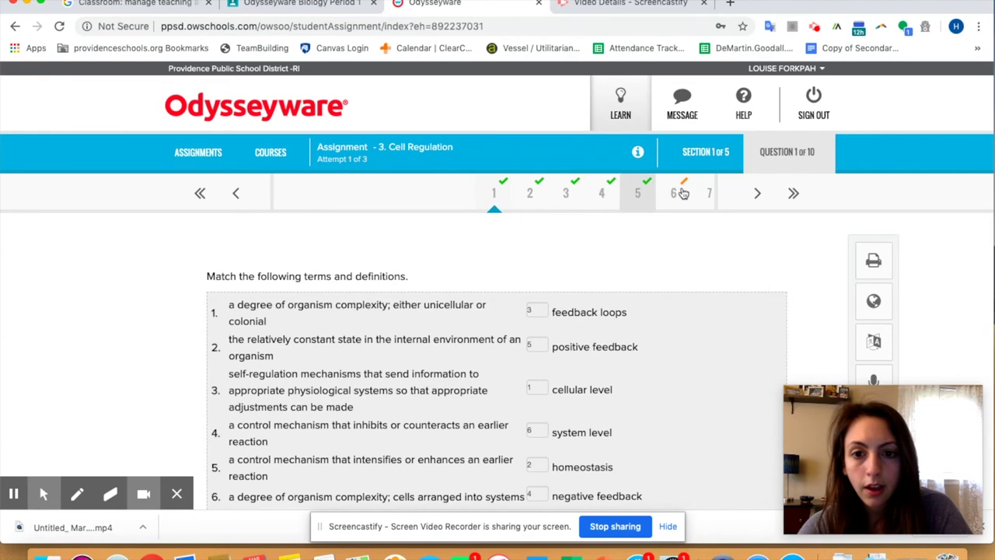
{"action": "left_click", "coordinate": [758, 194]}
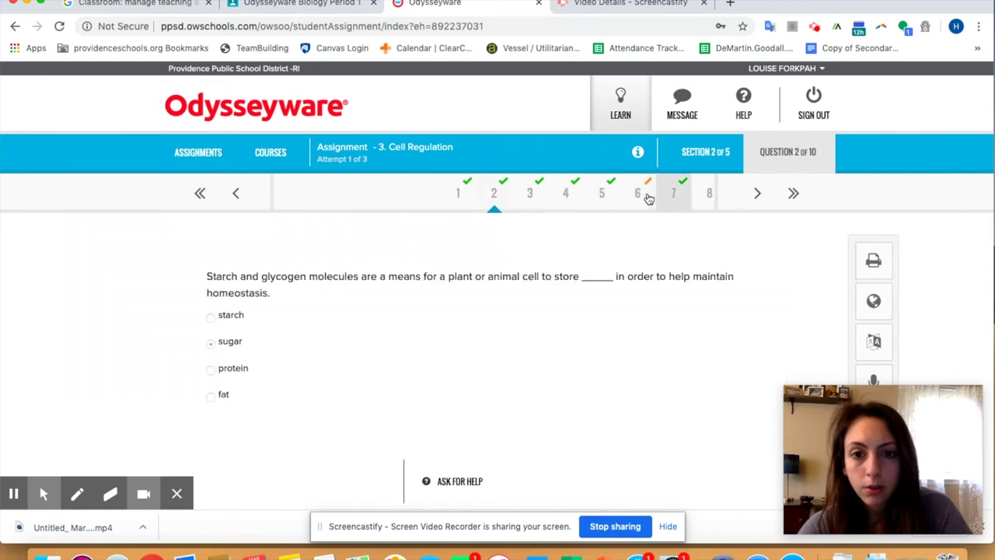
{"action": "left_click", "coordinate": [639, 194]}
Step: Open a help request on graded question 6
{"action": "scroll", "coordinate": [567, 284], "scroll_direction": "down", "scroll_amount": 3}
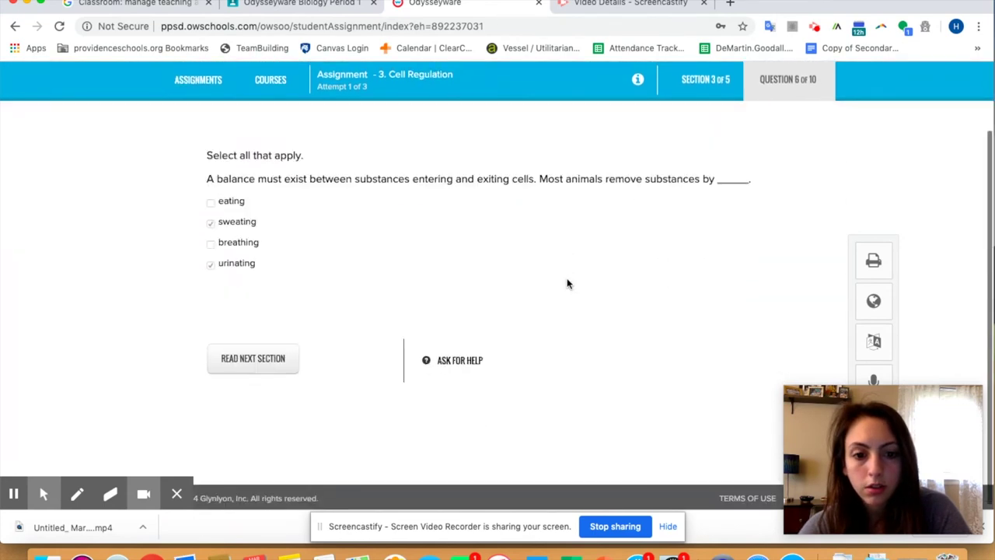
{"action": "scroll", "coordinate": [566, 284], "scroll_direction": "up", "scroll_amount": 2}
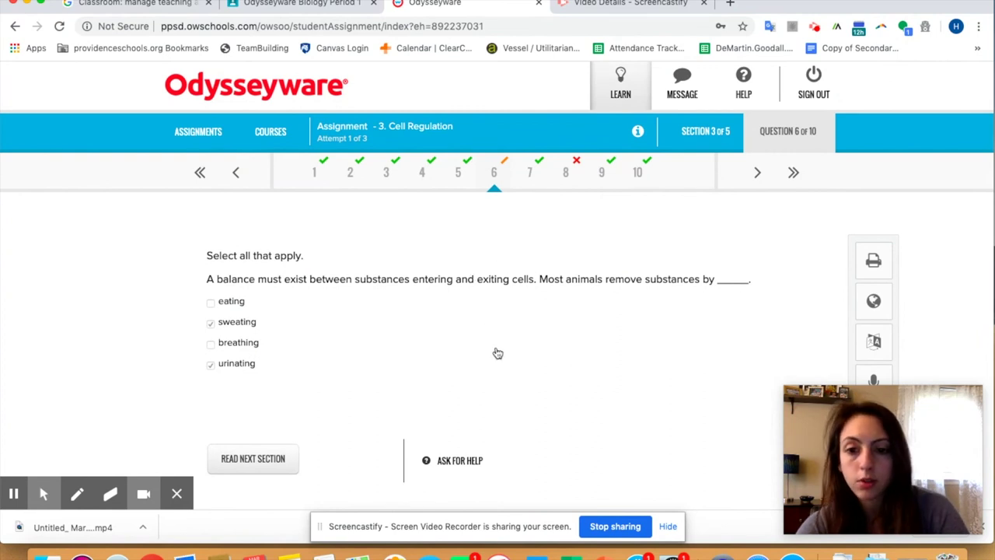
{"action": "left_click", "coordinate": [458, 465]}
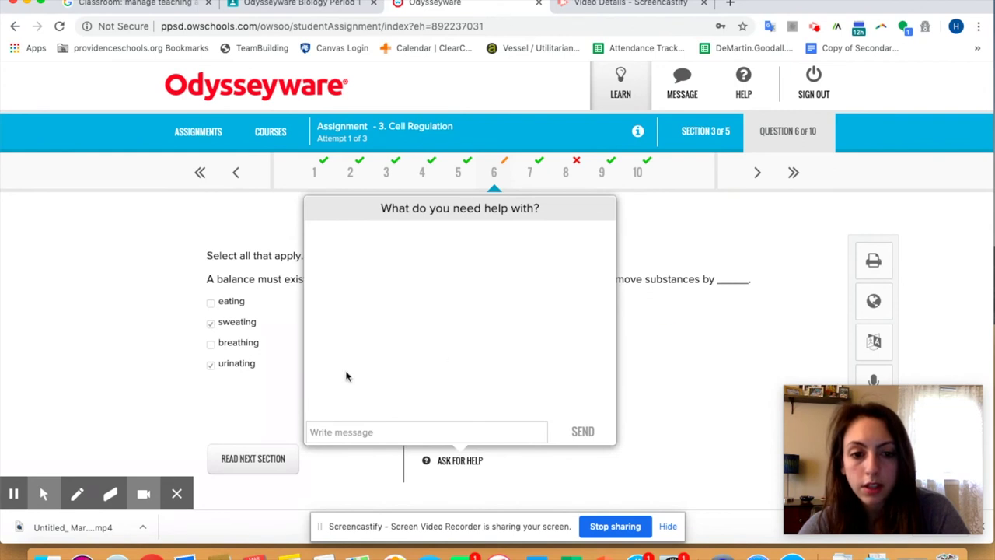
Step: Send the help message 'Hi, I don't understand this question. Can you help me?' on question 6
{"action": "left_click", "coordinate": [418, 438]}
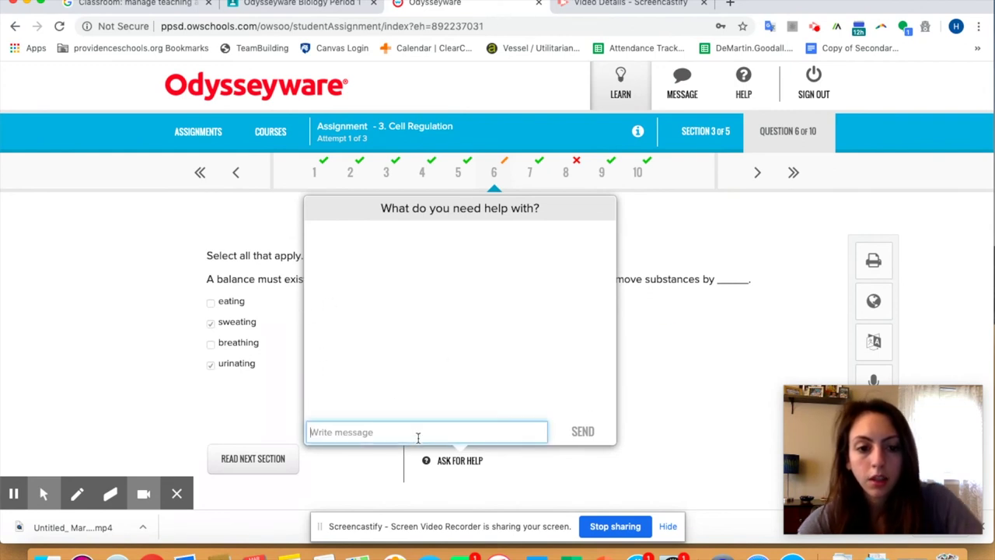
{"action": "type", "text": "Hi "}
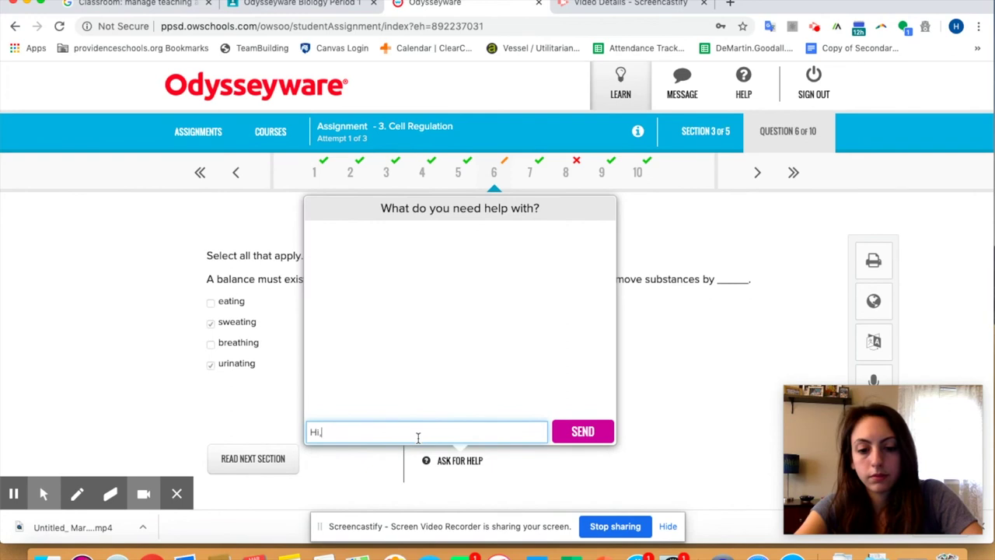
{"action": "type", "text": " I don't understan"}
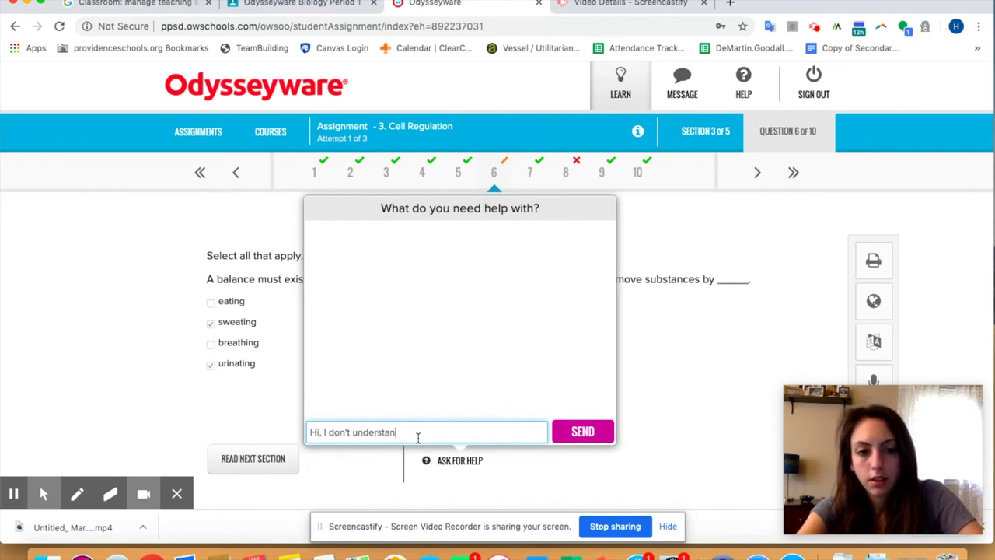
{"action": "type", "text": "d this question"}
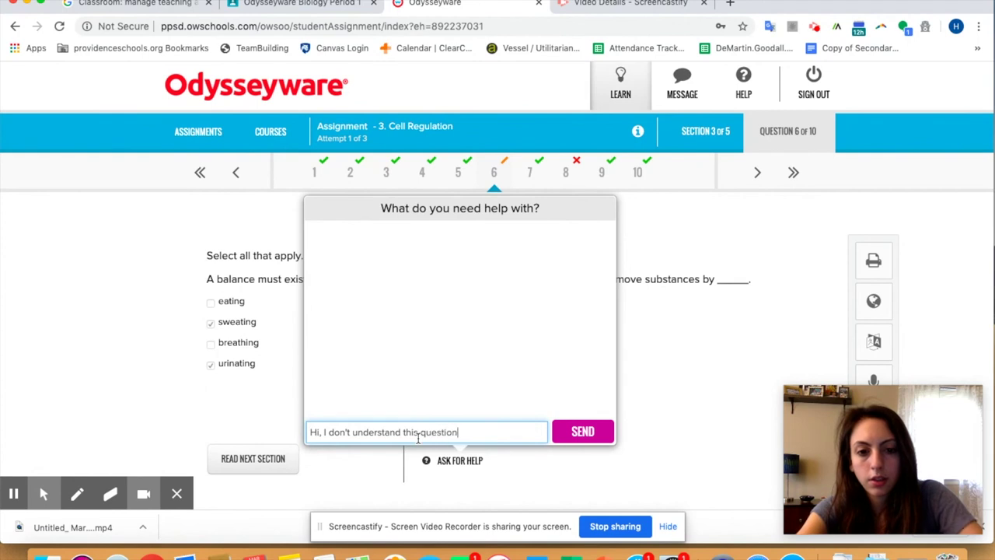
{"action": "type", "text": ". Can you he"}
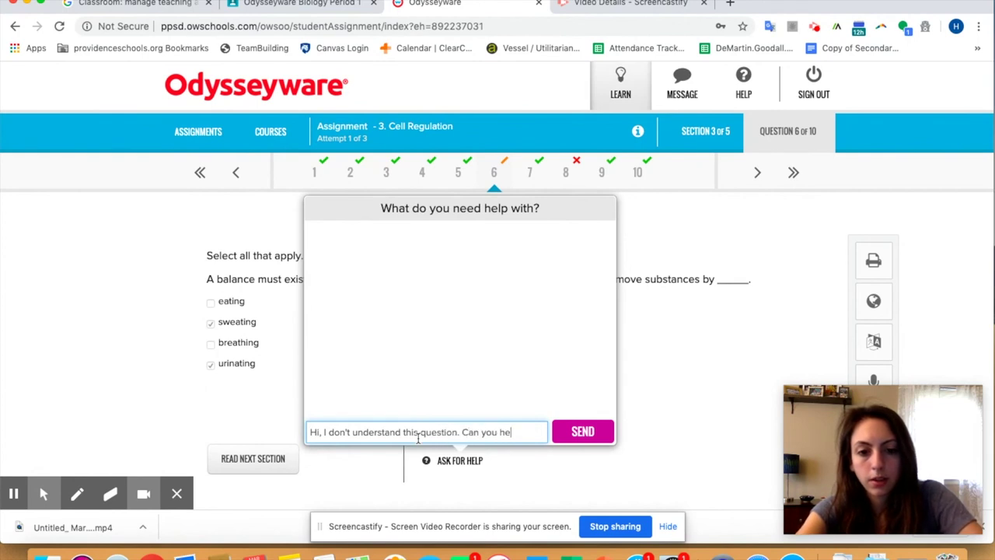
{"action": "type", "text": "lp me?"}
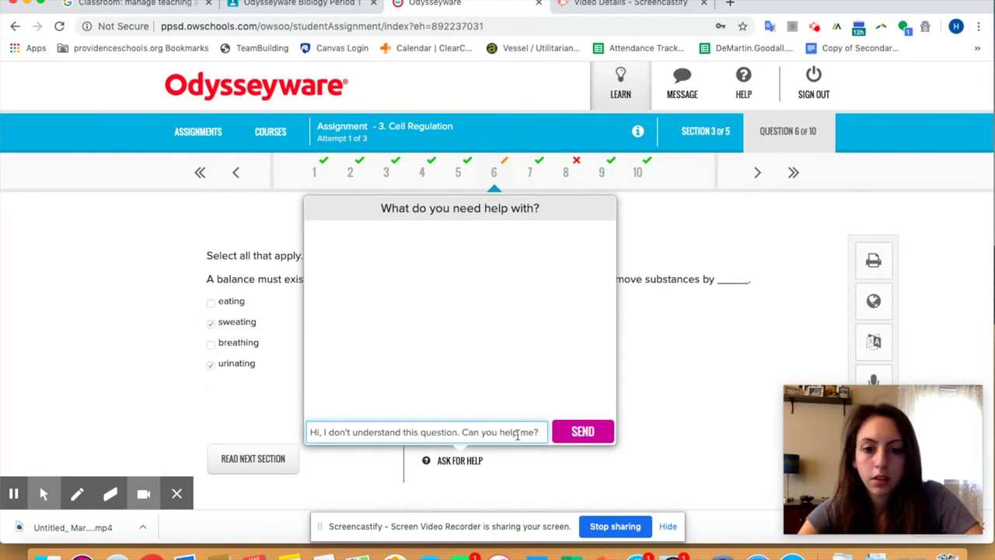
{"action": "left_click", "coordinate": [579, 430]}
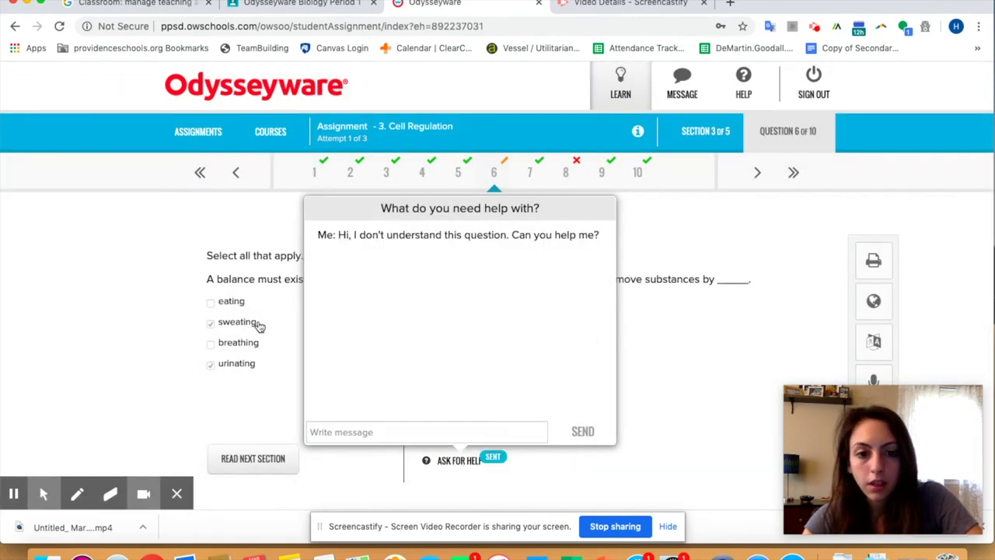
{"action": "left_click", "coordinate": [455, 460]}
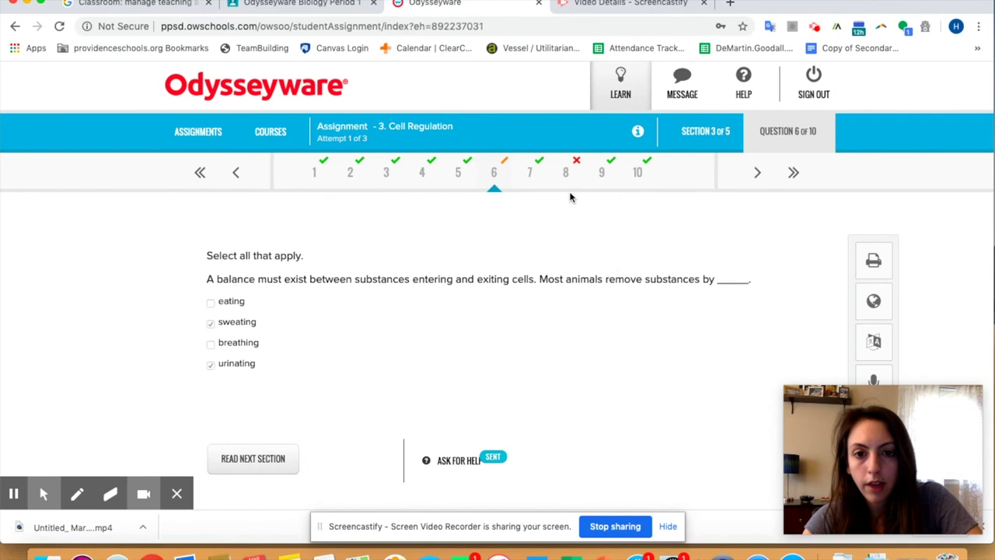
Step: View missed question 8 about sweating in the hot Sun, then return to the assignments list
{"action": "left_click", "coordinate": [567, 172]}
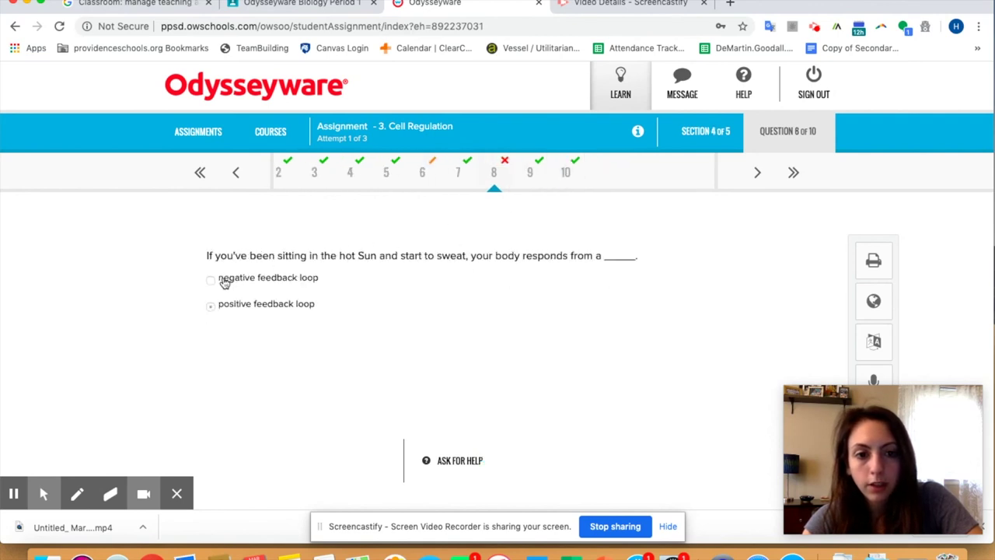
{"action": "scroll", "coordinate": [522, 354], "scroll_direction": "down", "scroll_amount": 3}
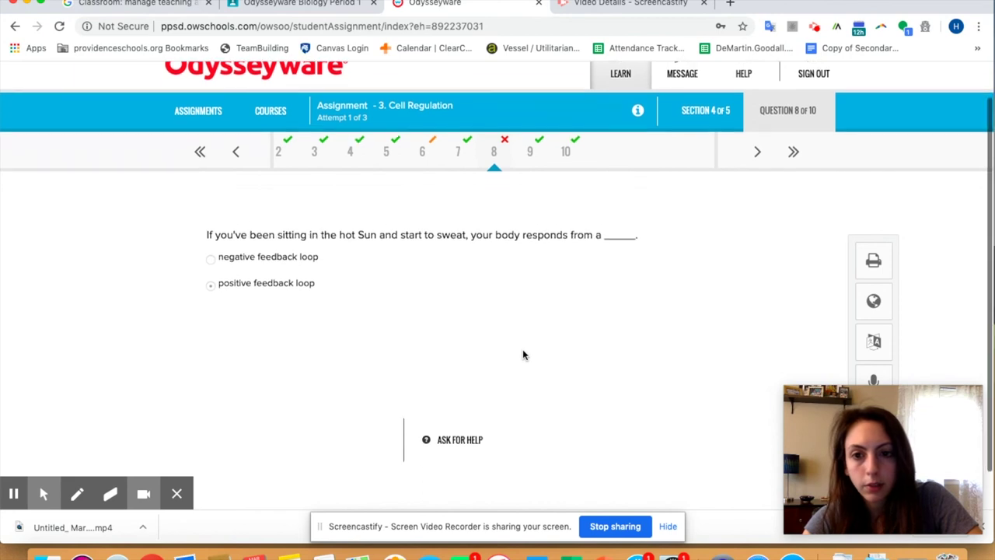
{"action": "scroll", "coordinate": [522, 354], "scroll_direction": "up", "scroll_amount": 5}
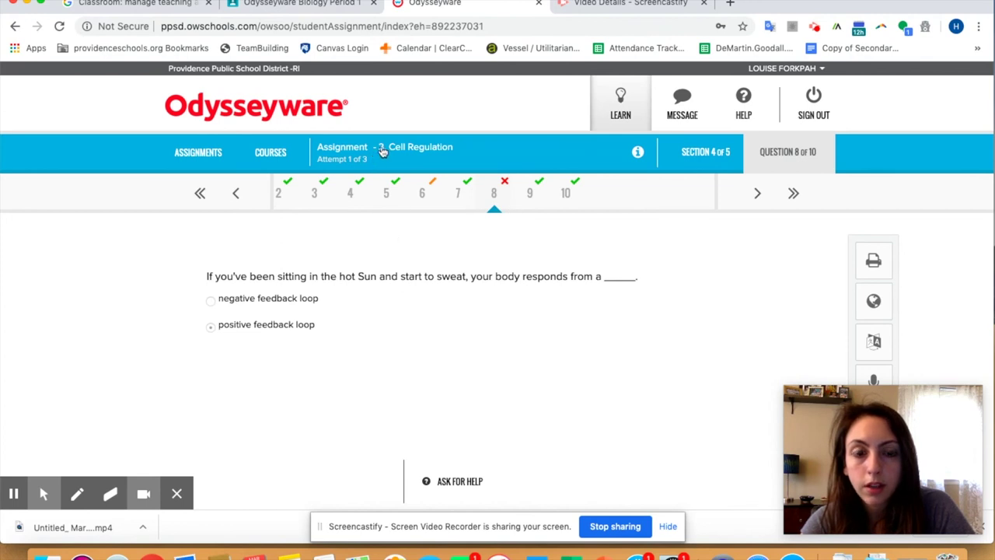
{"action": "left_click", "coordinate": [197, 153]}
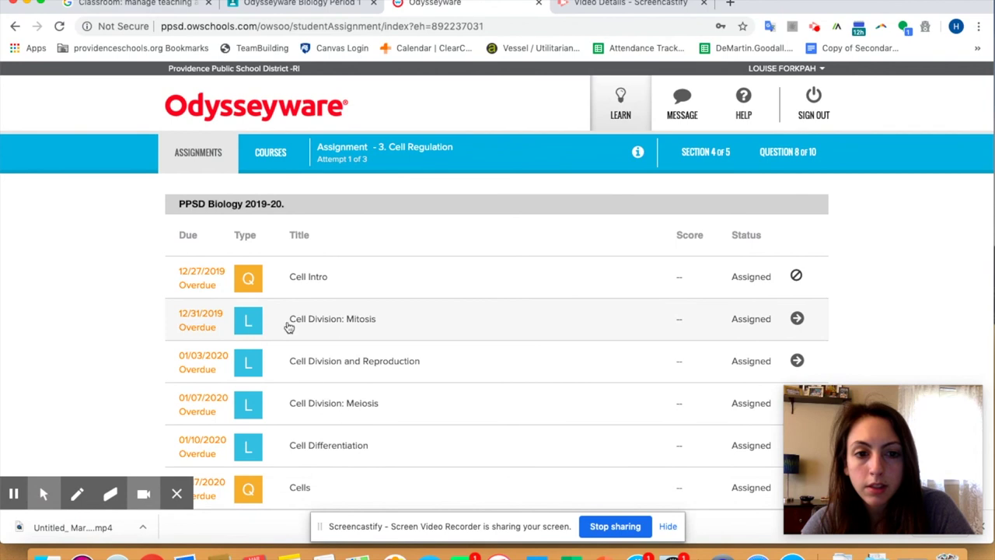
Step: Open Cell Division: Mitosis and show its question 1 of 15, a five-term matching exercise
{"action": "left_click", "coordinate": [800, 321]}
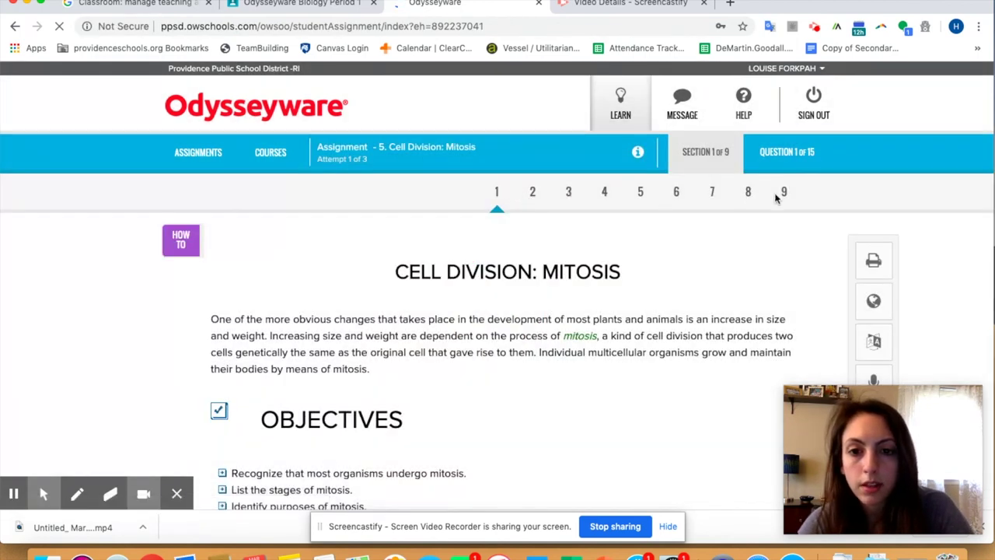
{"action": "left_click", "coordinate": [792, 166]}
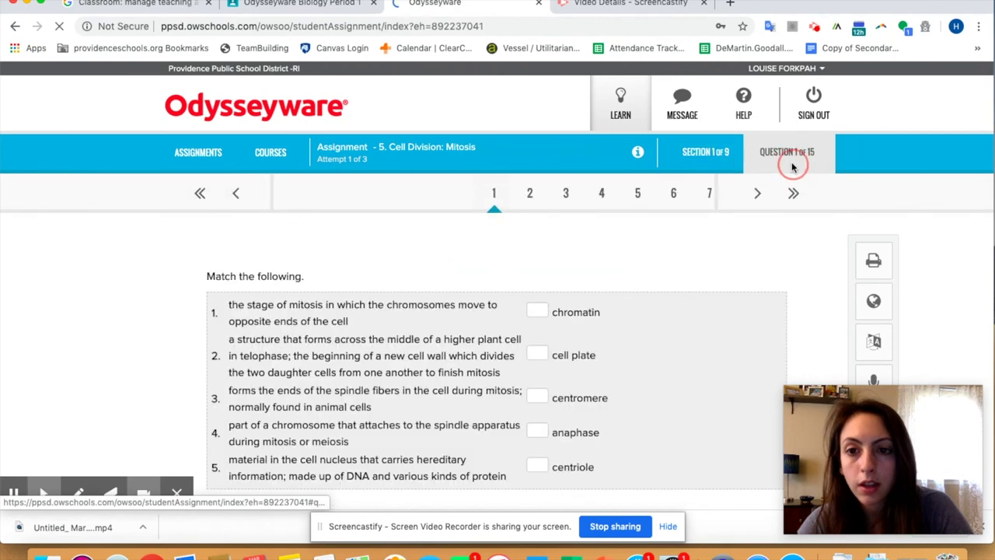
{"action": "left_click", "coordinate": [696, 163]}
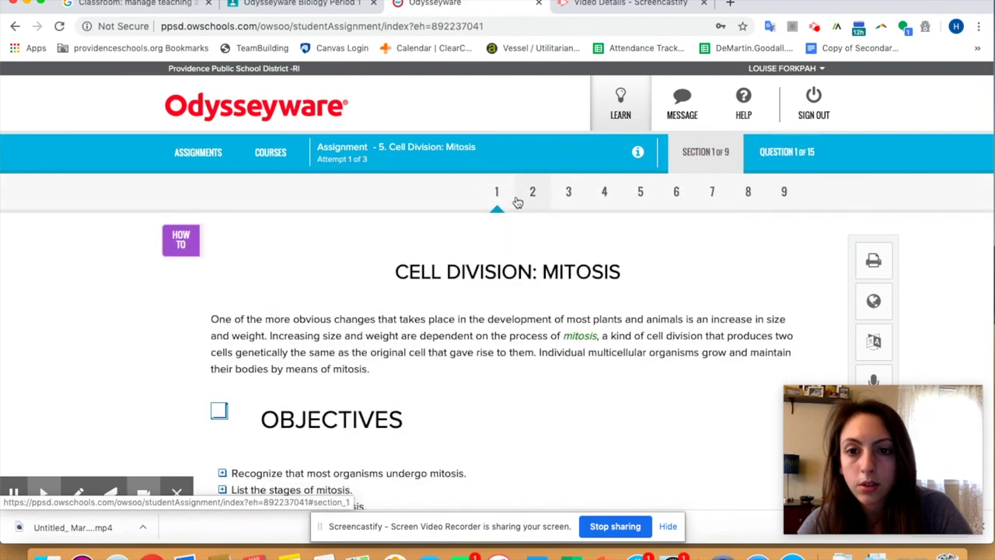
{"action": "left_click", "coordinate": [782, 156]}
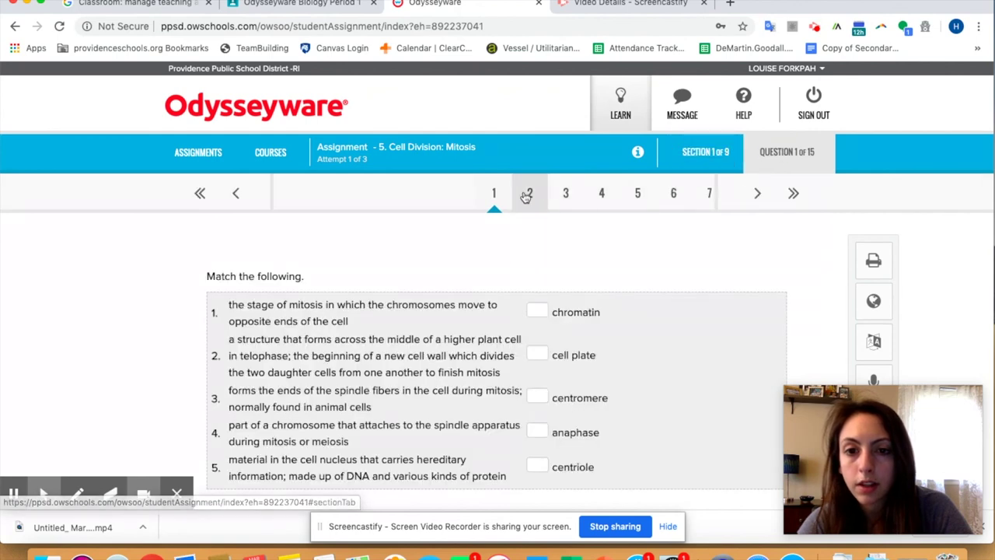
Step: Show PPSD Biology 2019-20 progress, then the Cells and Genetics unit scores with Cell Regulation at 87.5%
{"action": "left_click", "coordinate": [271, 155]}
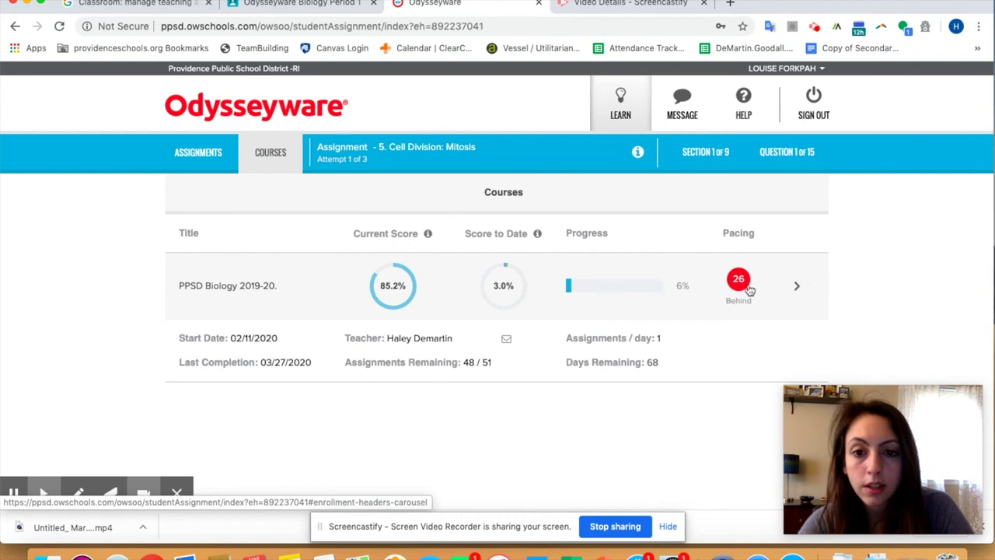
{"action": "left_click", "coordinate": [797, 289]}
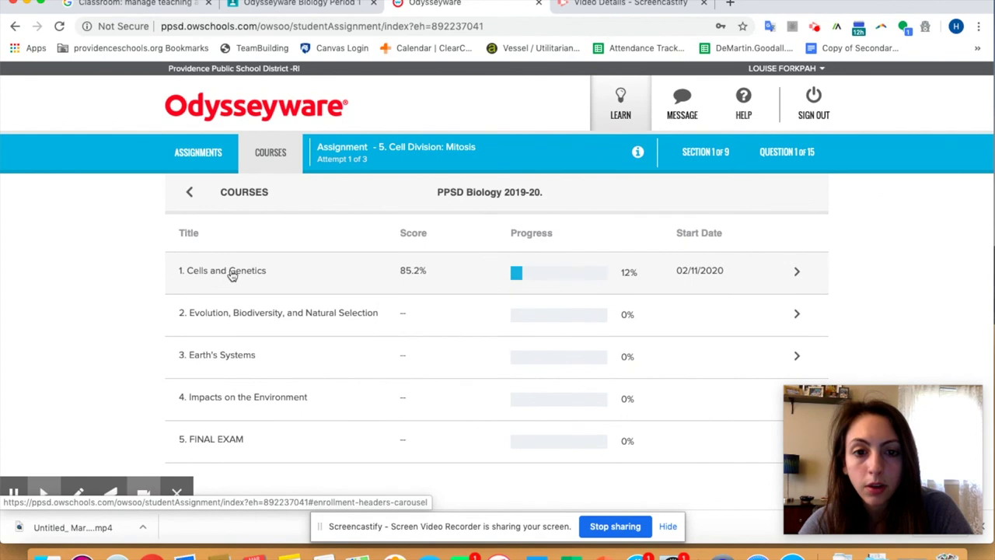
{"action": "left_click", "coordinate": [232, 274]}
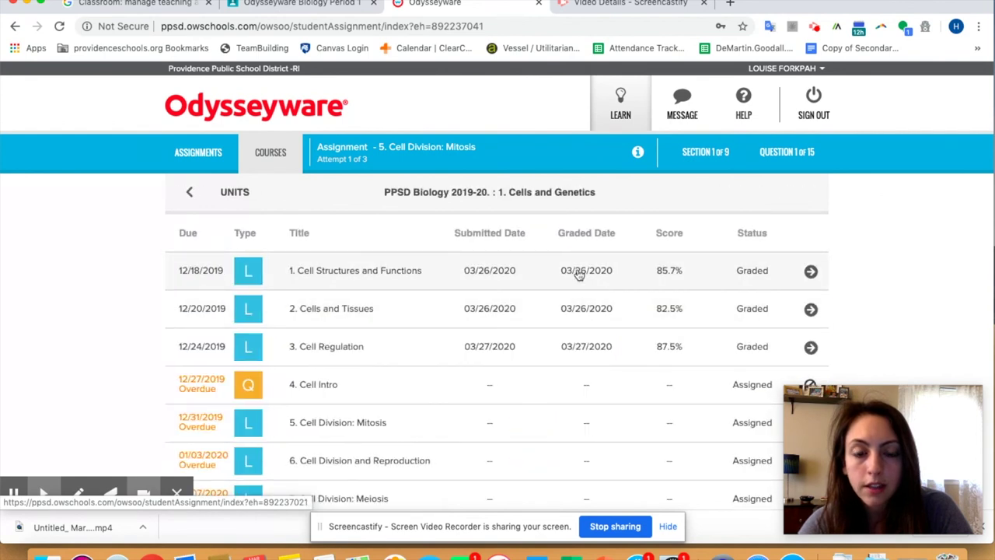